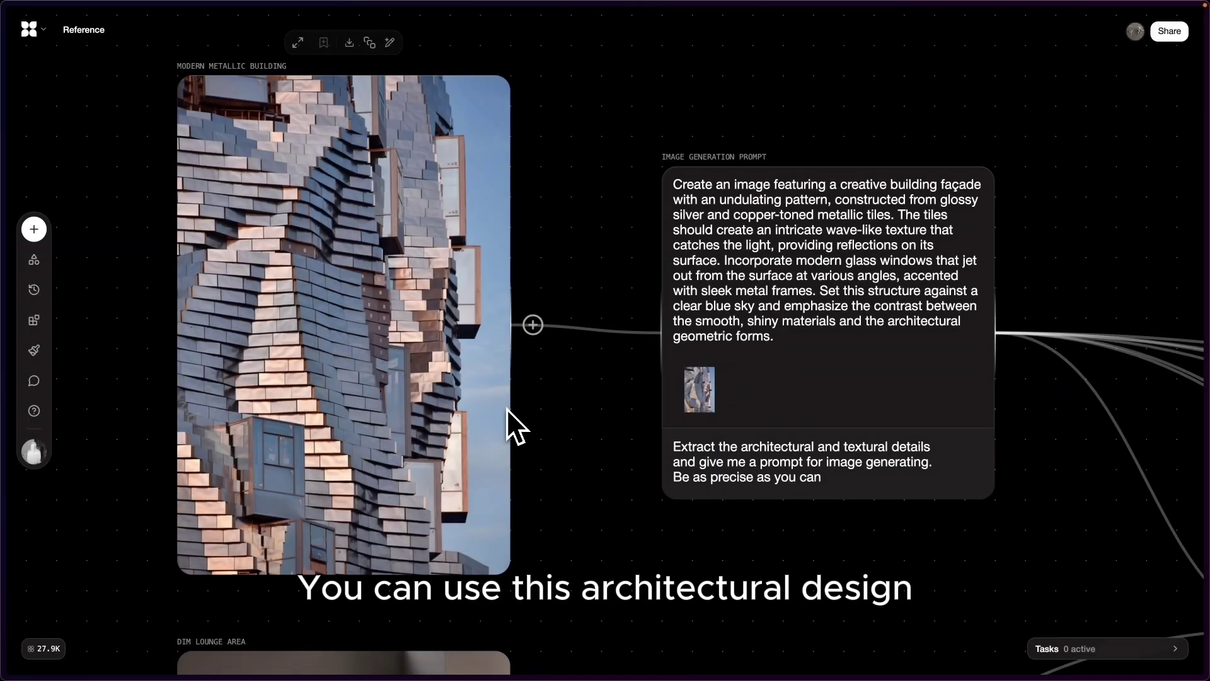
Scroll around the Reference canvas to review the finished lounge-restyling results
scroll(506, 408, "down", 10)
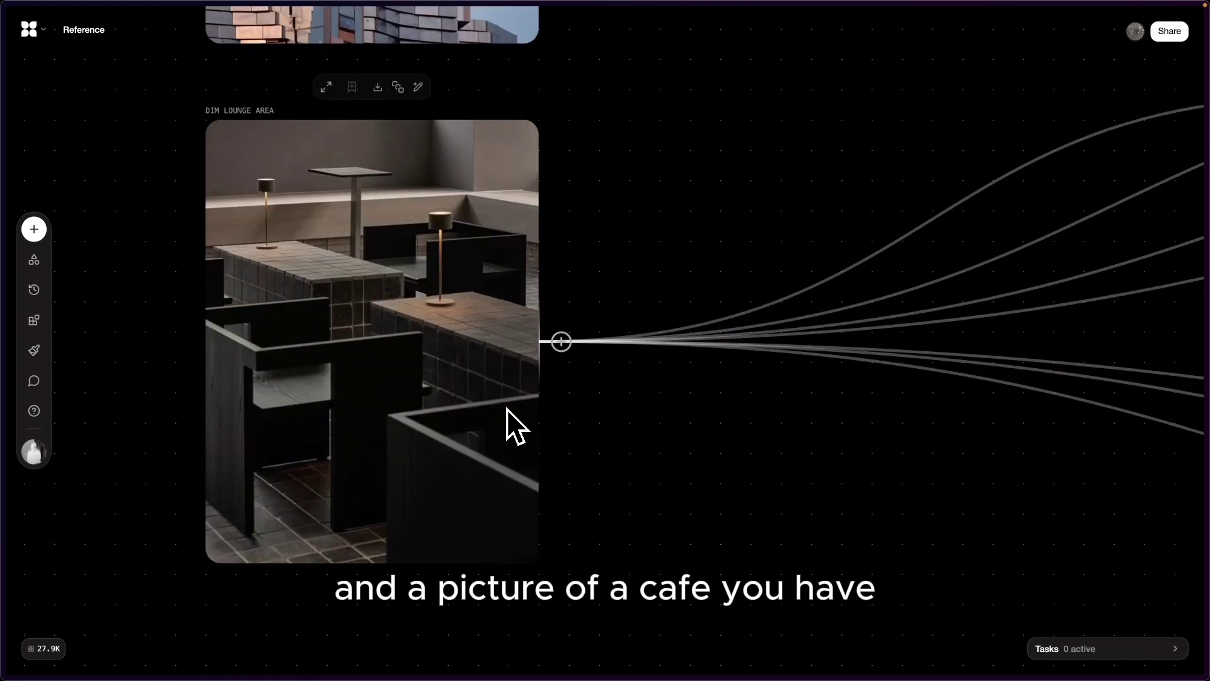
scroll(507, 408, "down", 8)
scroll(507, 408, "right", 6)
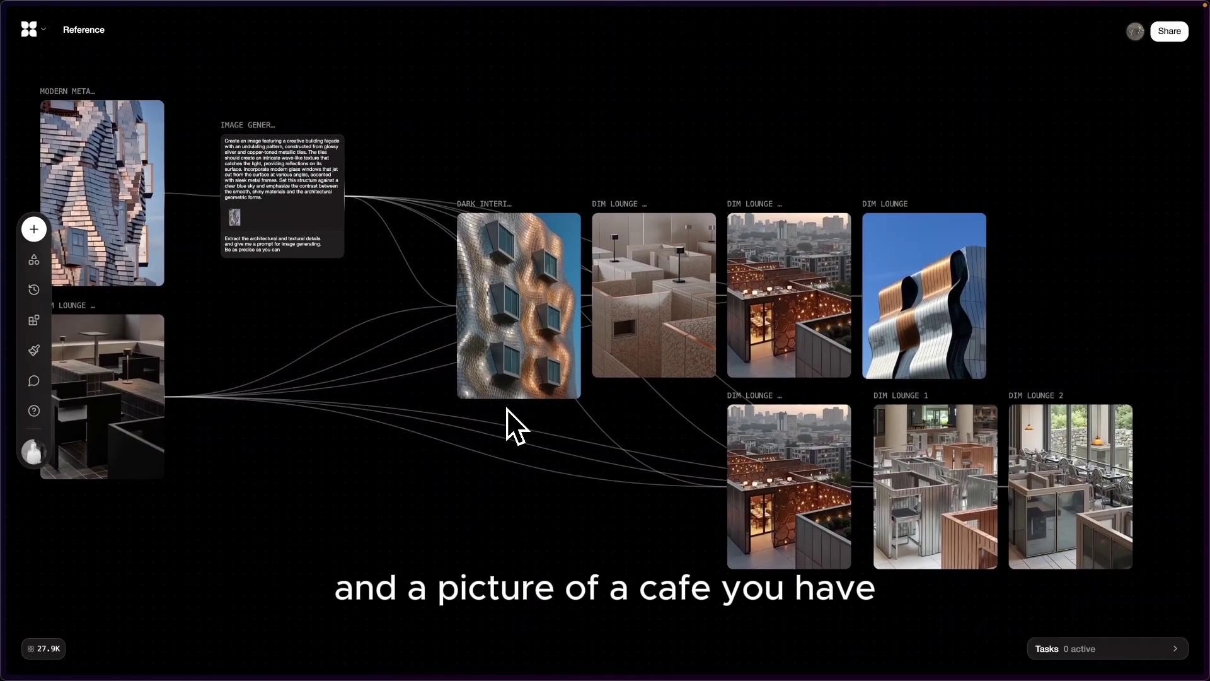
scroll(507, 408, "right", 1)
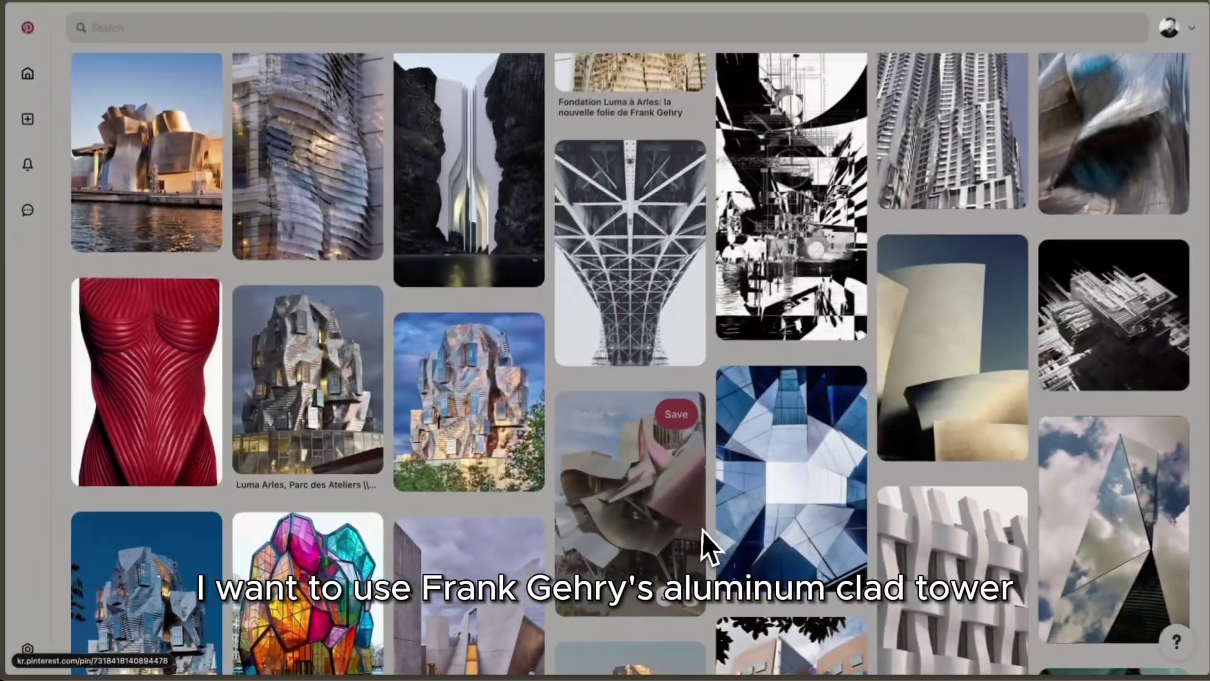
scroll(703, 529, "down", 1)
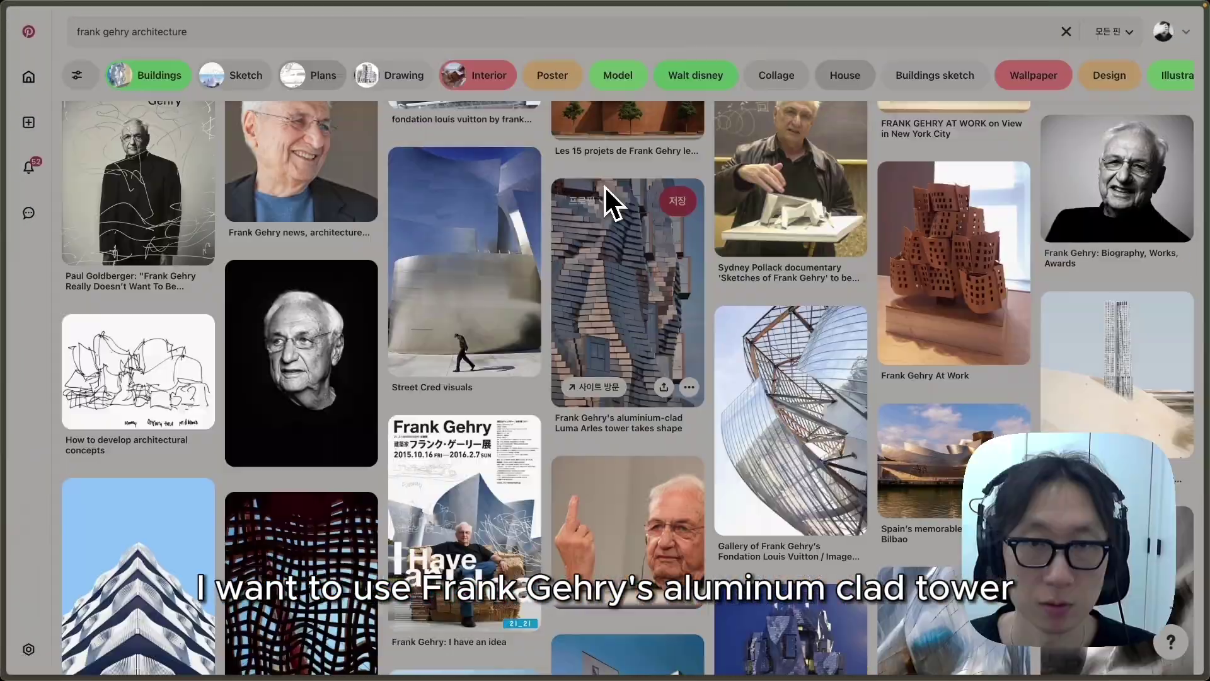
Copy the image from the Luma Arles aluminium-clad tower pin and switch back to Flora
left_click(604, 189)
right_click(438, 196)
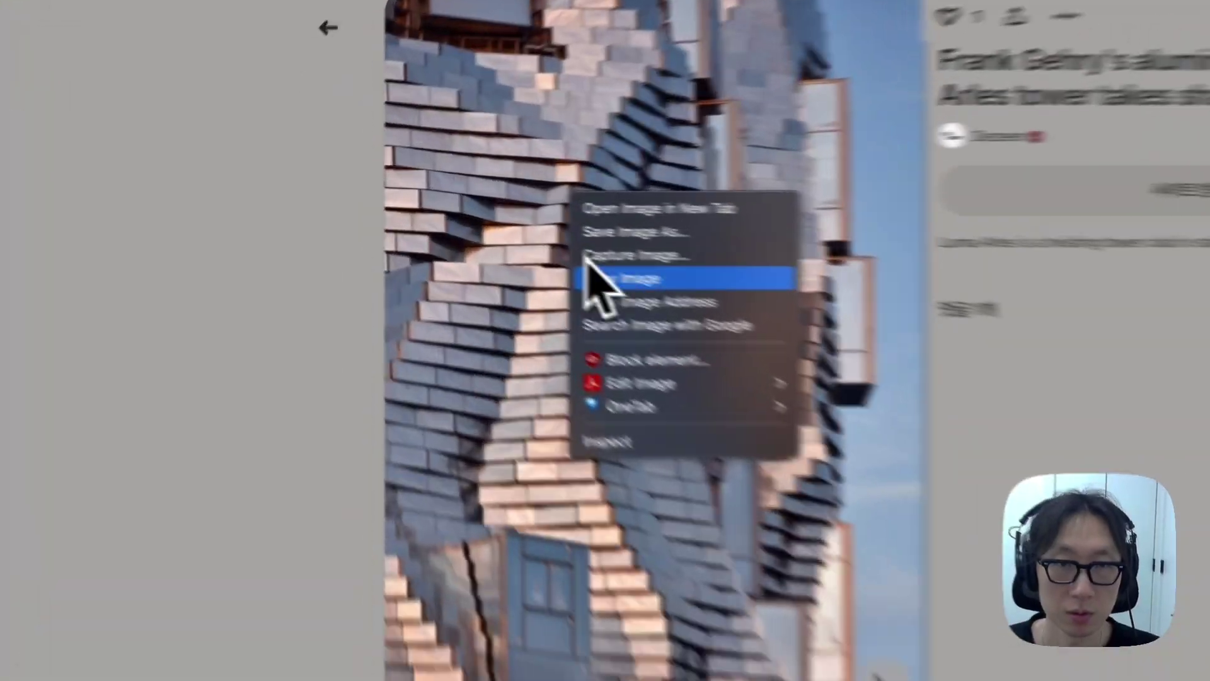
left_click(656, 302)
key("super+Tab")
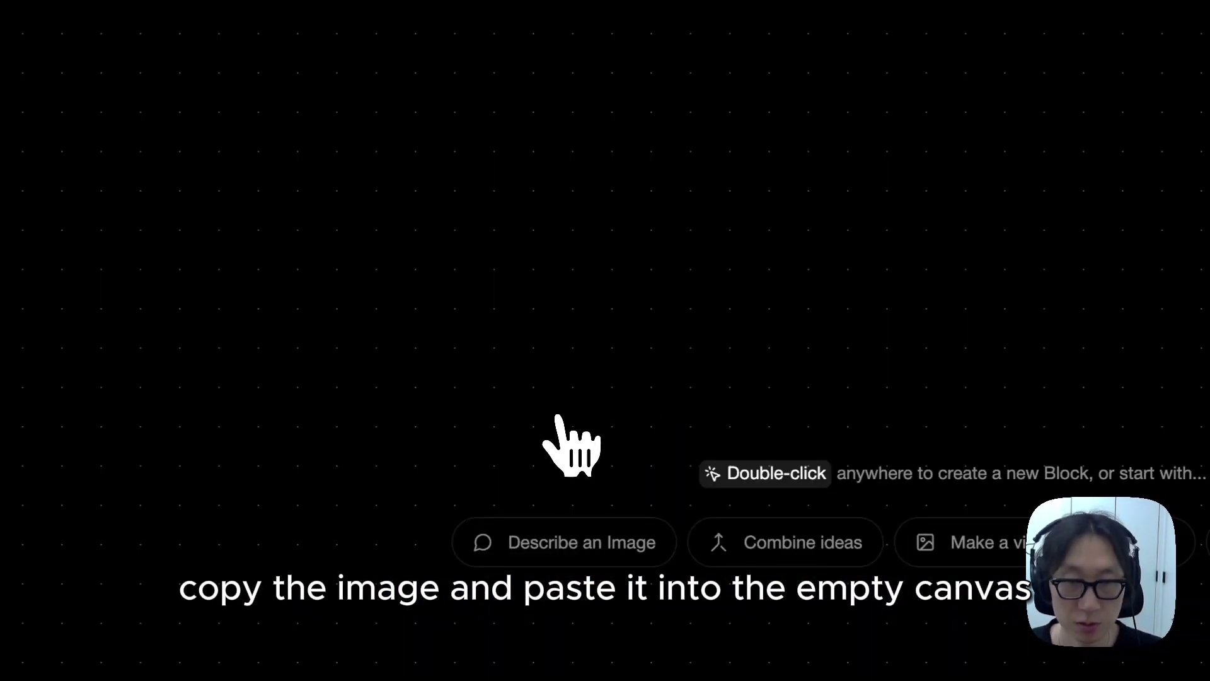
Paste the tower photo and link it to a text block that extracts a detailed image prompt
key("super+v")
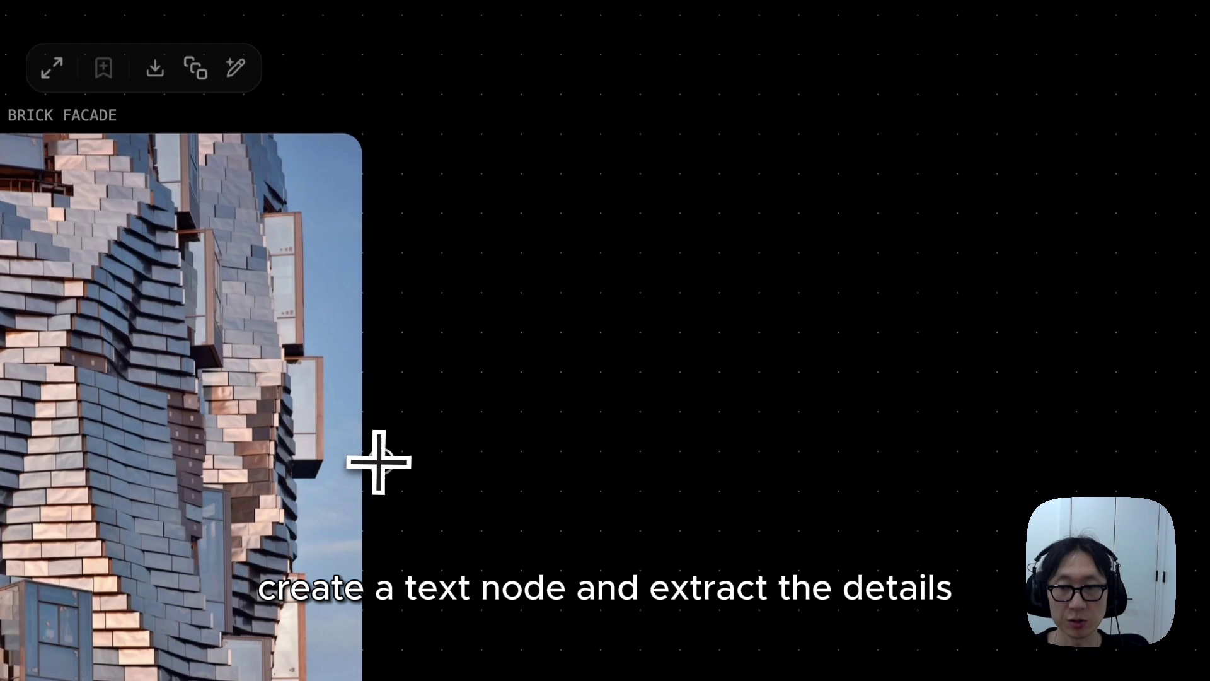
left_click_drag(495, 463, 512, 466)
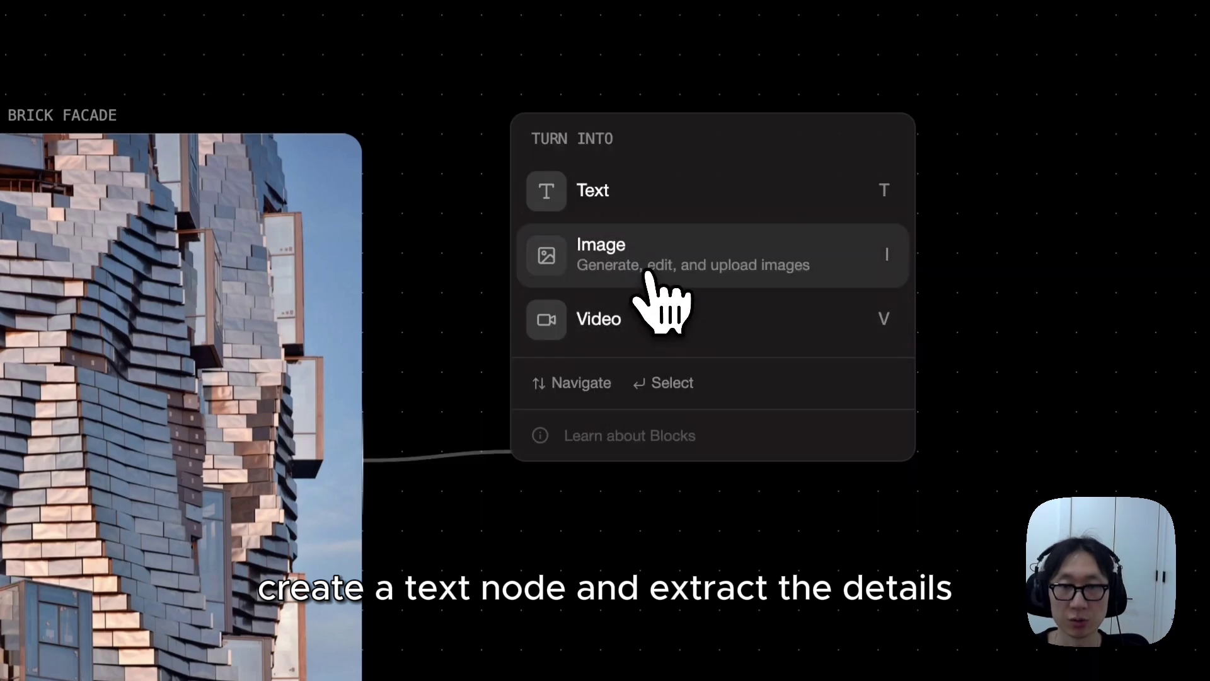
left_click(653, 208)
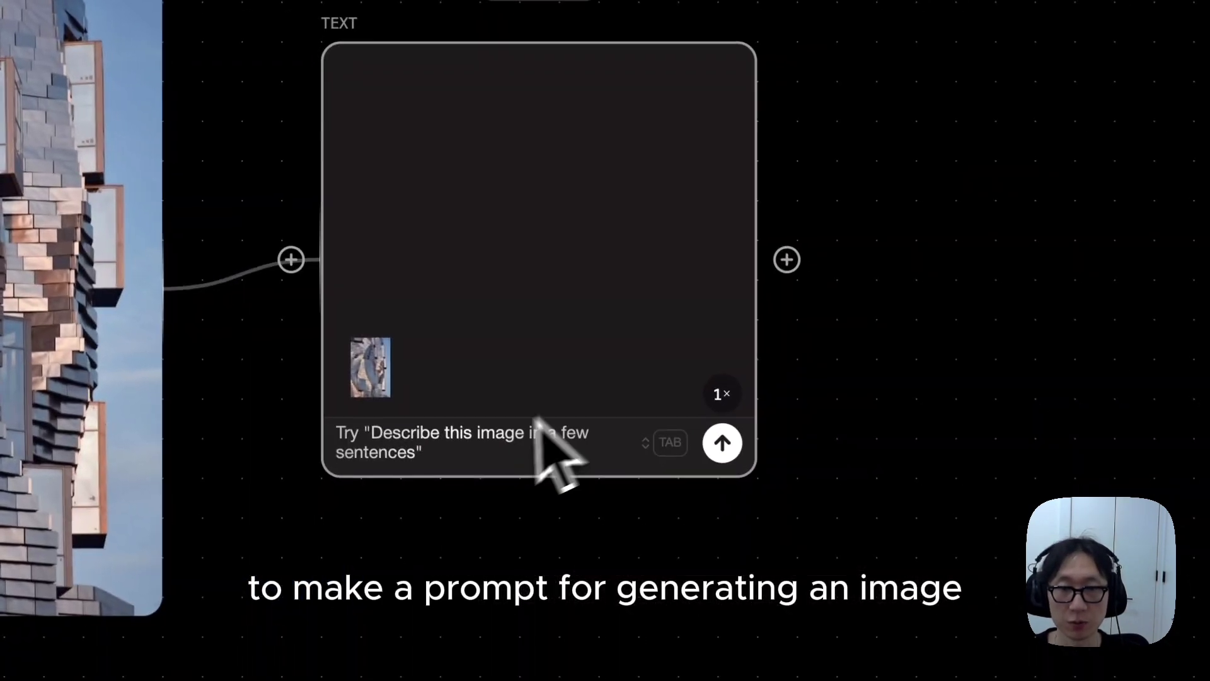
key("super+v")
key("Return")
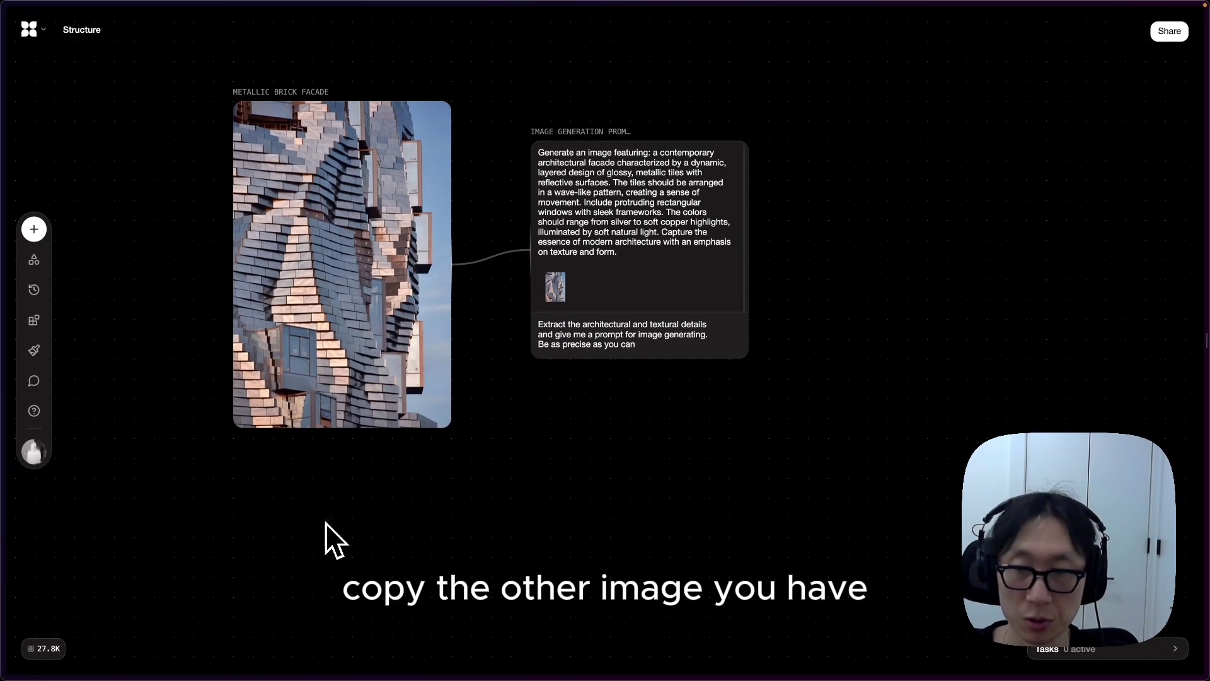
Paste the dim lounge photo below the facade image and link it to a new empty image block
key("super+v")
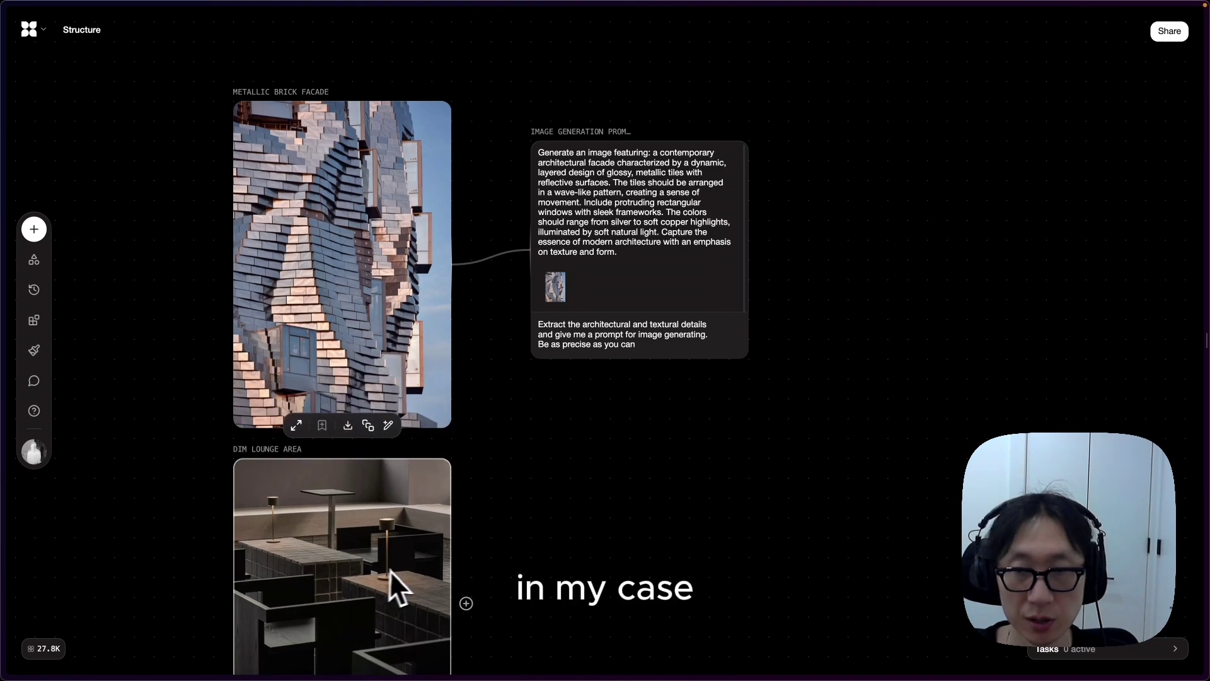
scroll(390, 570, "right", 1)
scroll(394, 567, "down", 3)
scroll(397, 565, "down", 2)
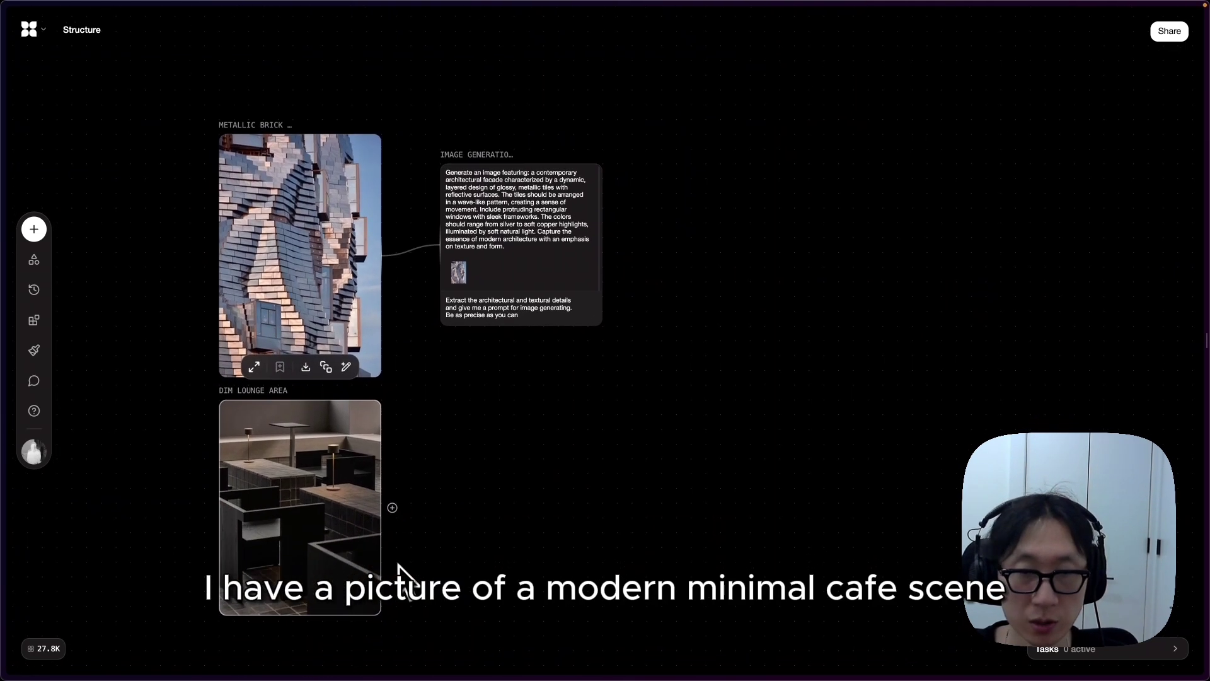
left_click_drag(397, 511, 701, 386)
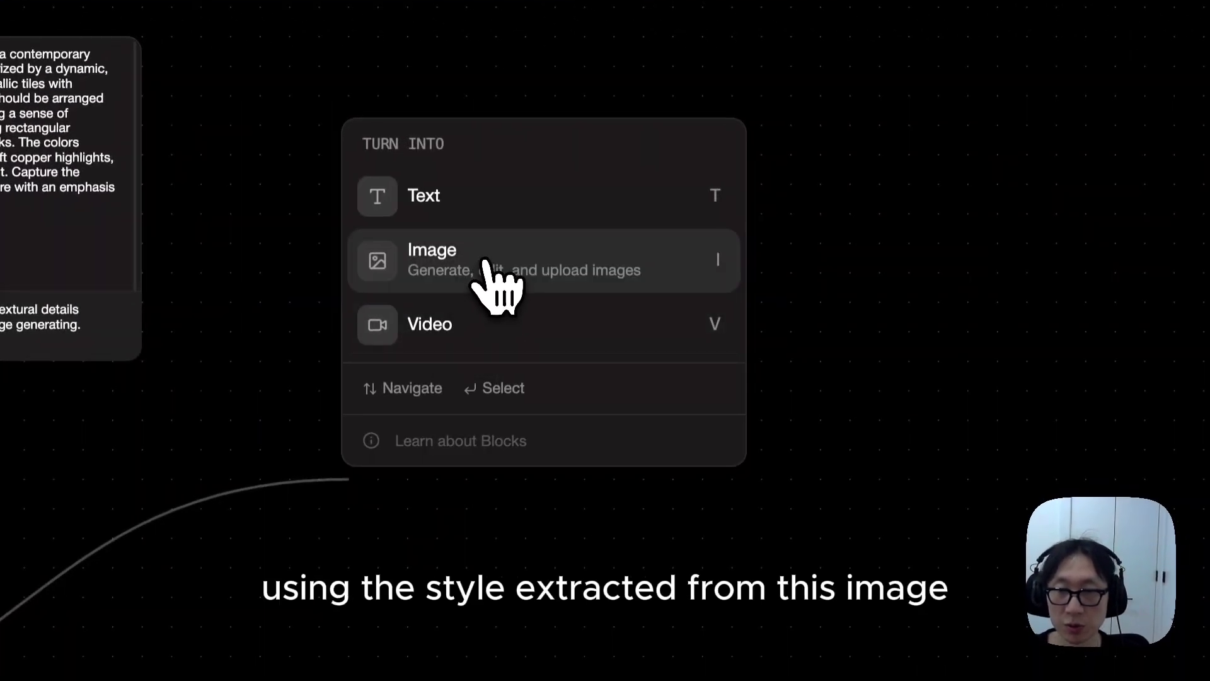
left_click(486, 261)
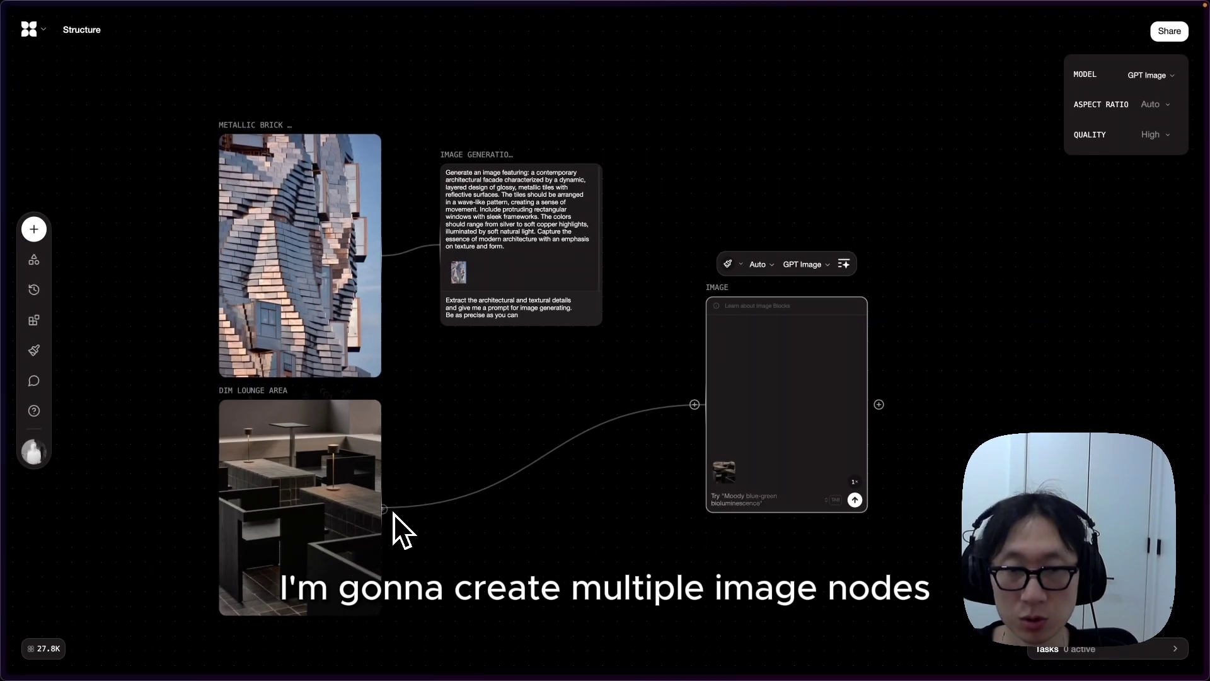
Link a second image block to the lounge photo; set the first to Flux Canny, IMAGE 1 to Flux Depth
left_click_drag(391, 509, 915, 409)
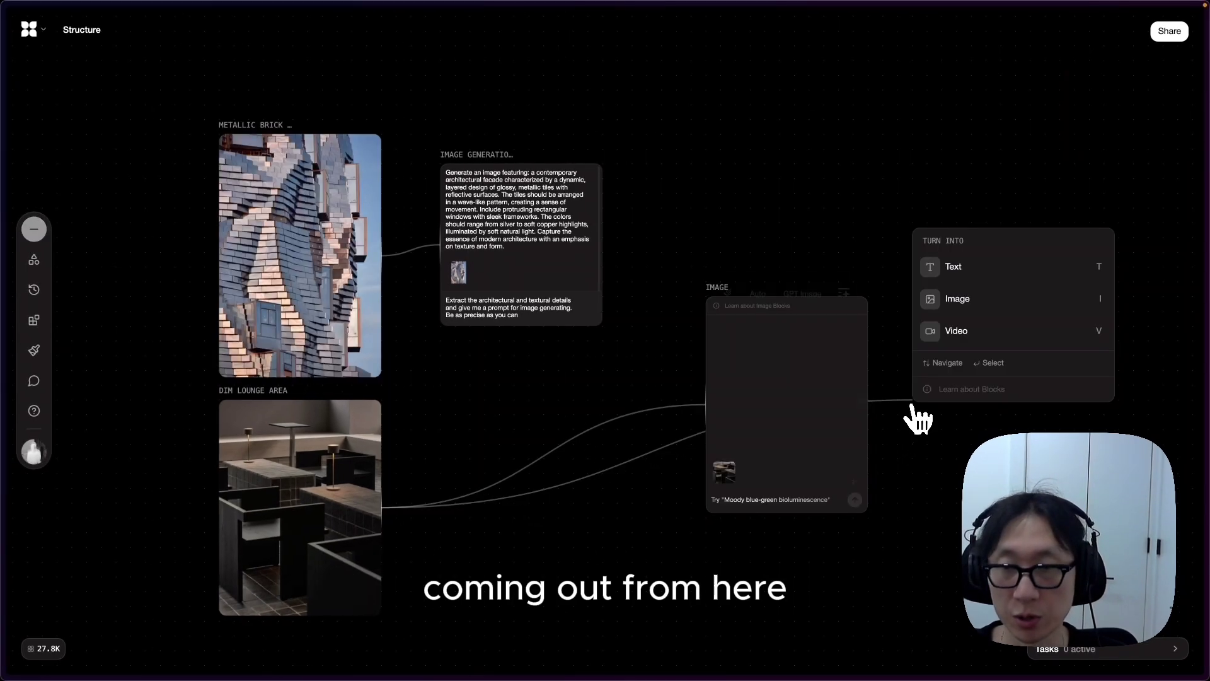
left_click(943, 302)
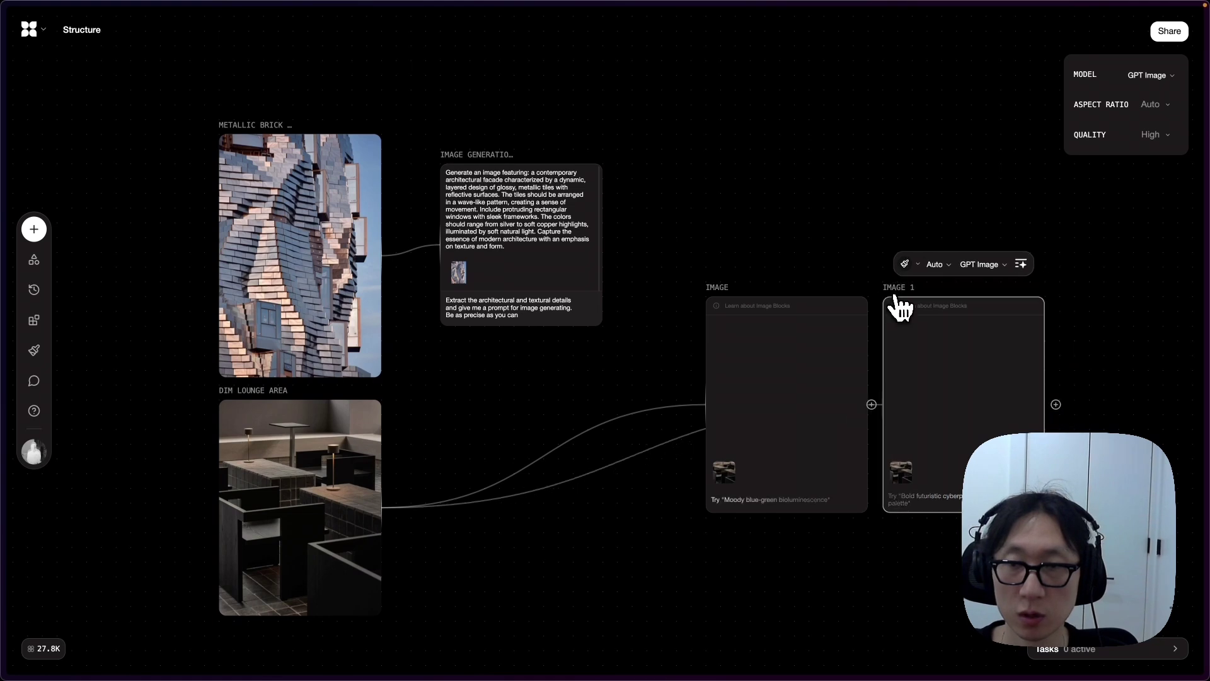
left_click(742, 313)
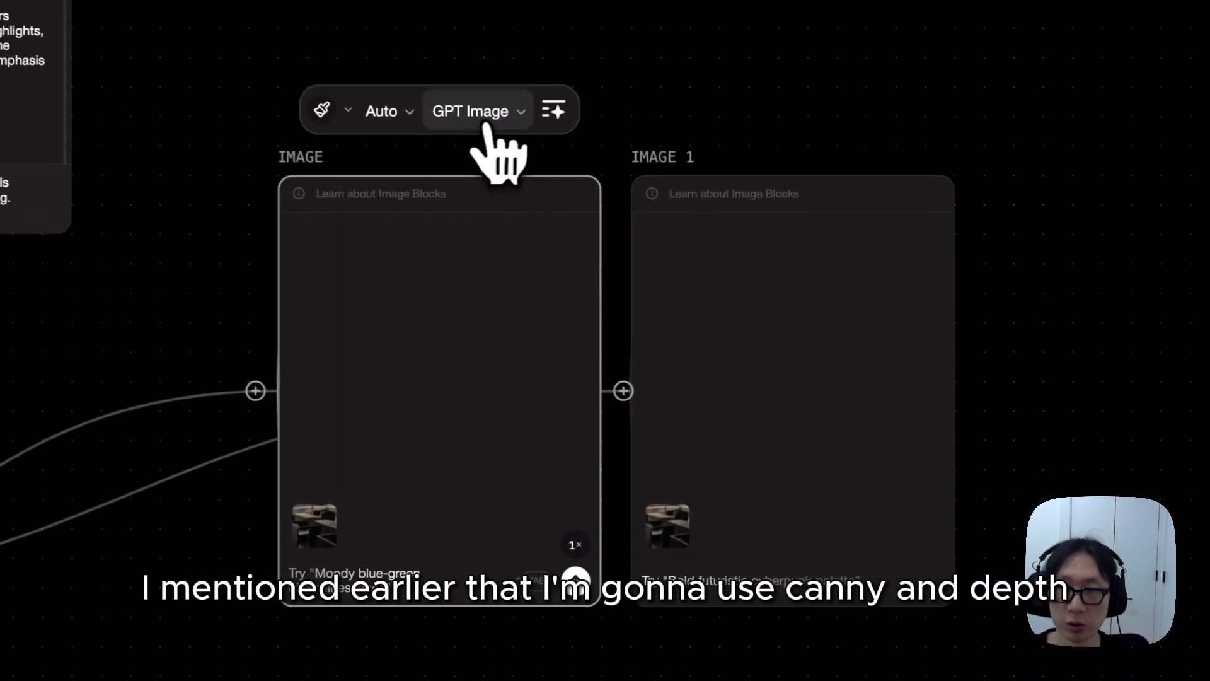
left_click(495, 120)
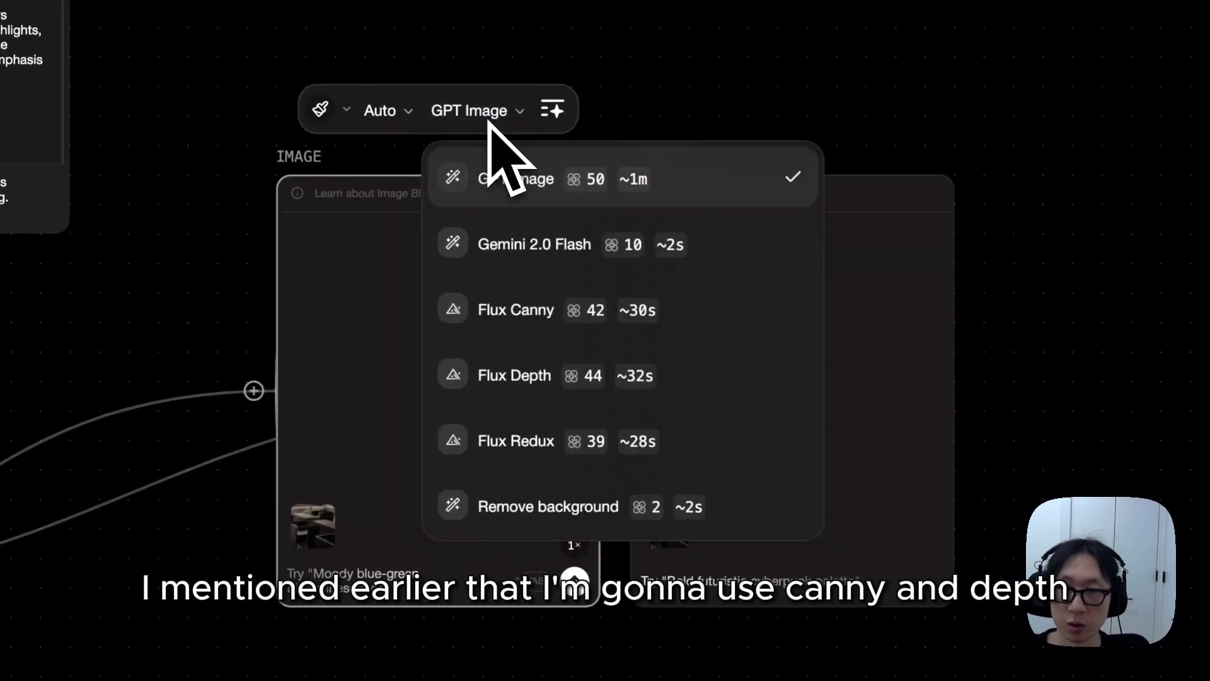
left_click(547, 310)
left_click(697, 255)
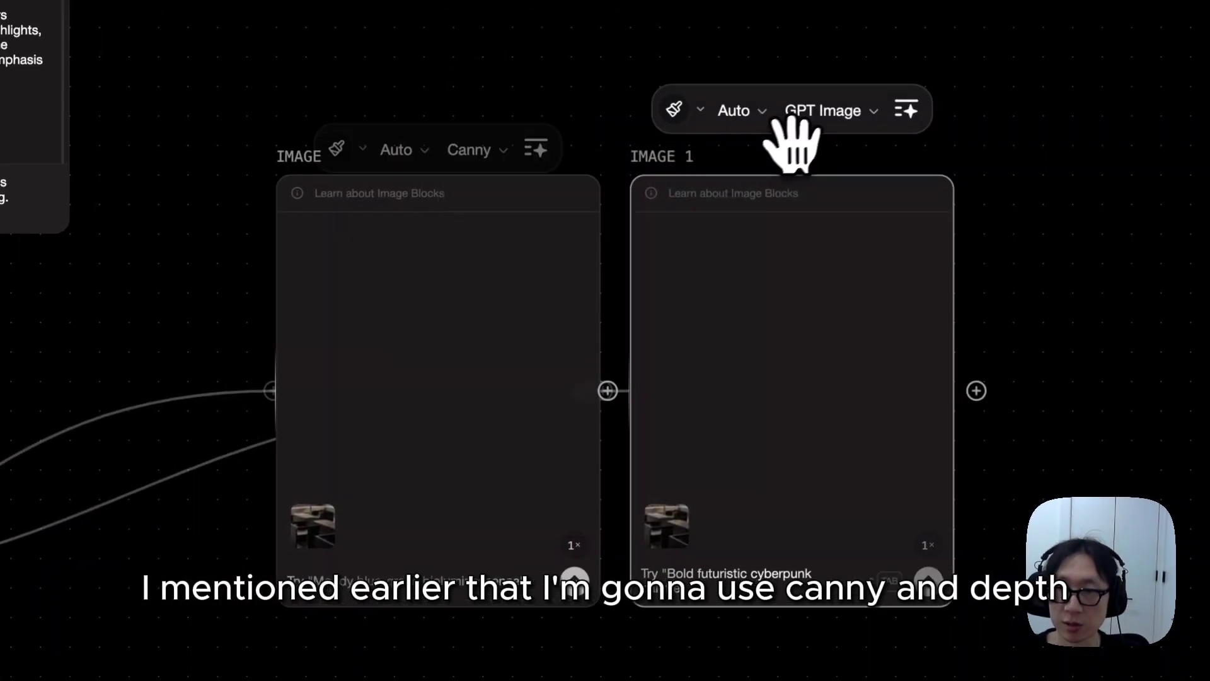
left_click(826, 112)
left_click(869, 363)
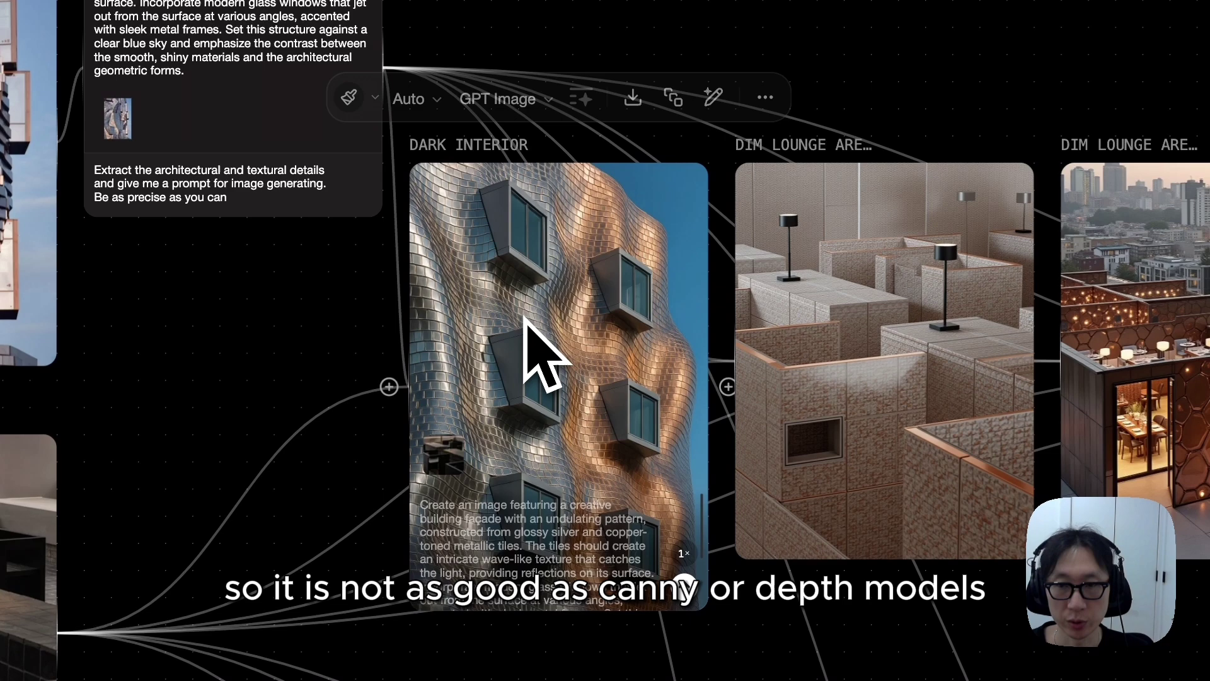
Scroll across the Reference canvas to compare the GPT Image, Depth and Redux lounge results
scroll(859, 432, "right", 10)
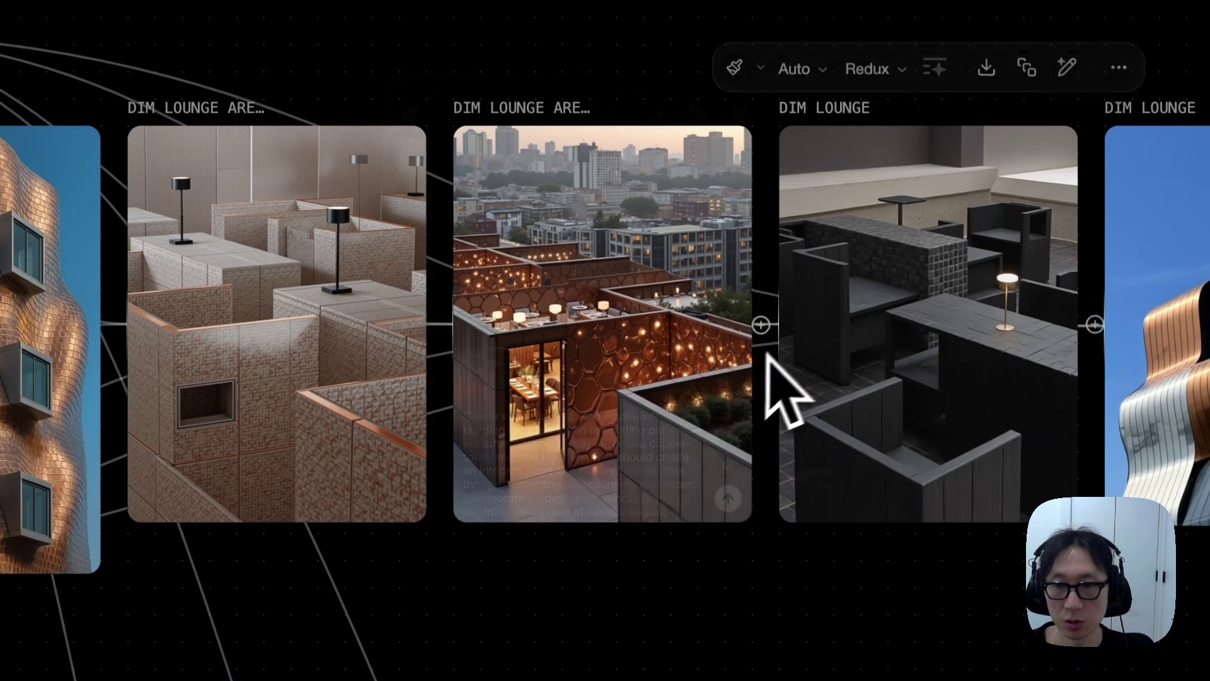
scroll(767, 359, "right", 2)
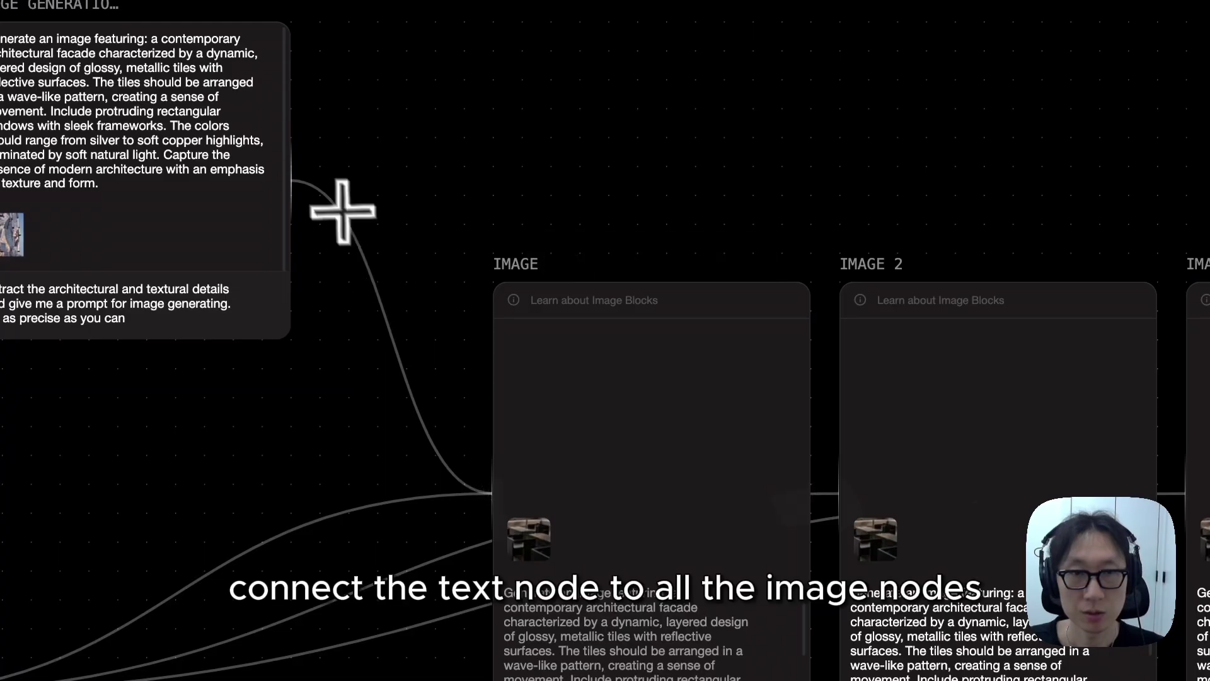
Wire the facade prompt into all three image blocks and generate them together
left_click_drag(306, 175, 829, 496)
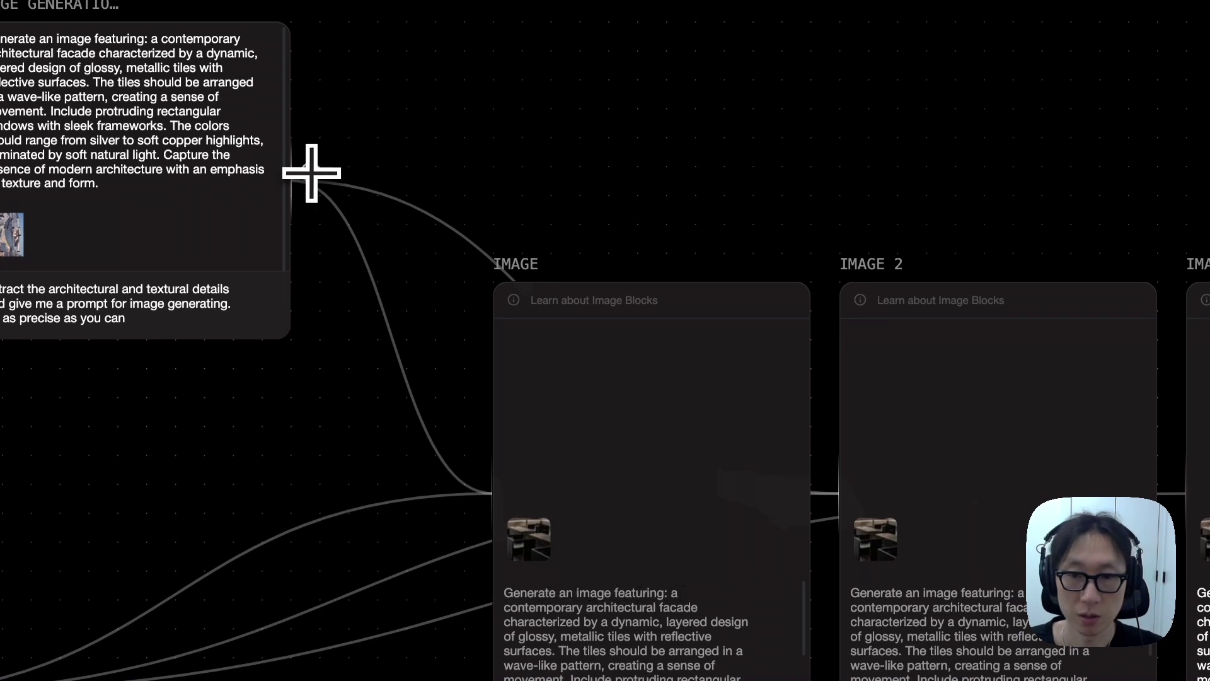
left_click_drag(306, 171, 1176, 474)
left_click_drag(902, 438, 905, 453)
left_click_drag(227, 141, 722, 401)
left_click_drag(806, 458, 1005, 321)
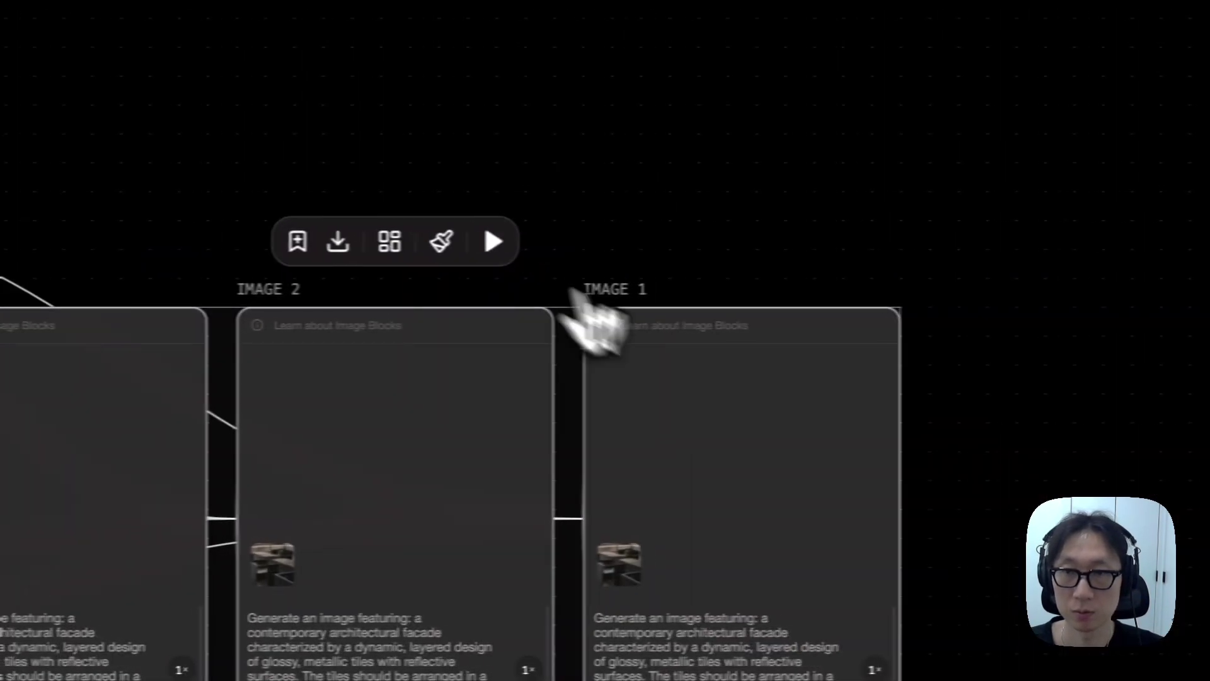
left_click(914, 237)
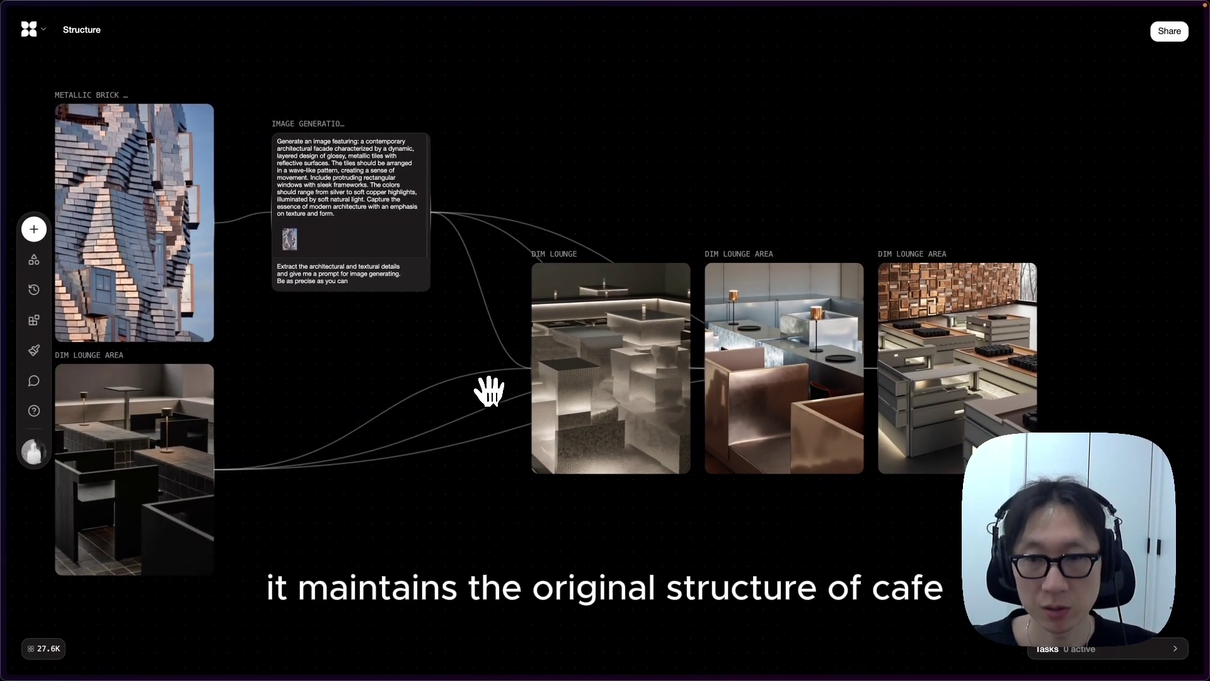
scroll(502, 384, "left", 1)
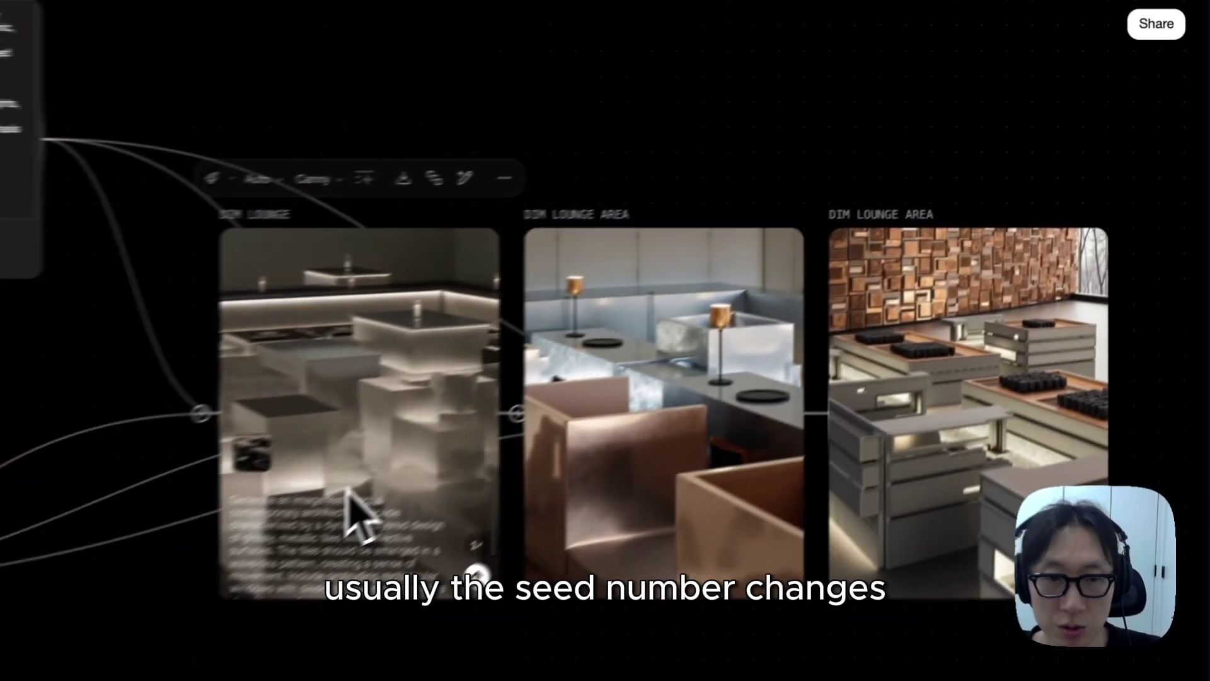
Inspect the first lounge image's Canny model, strength 47 and changing seed, then pull a new node from the lounge photo
left_click(620, 378)
left_click(111, 460)
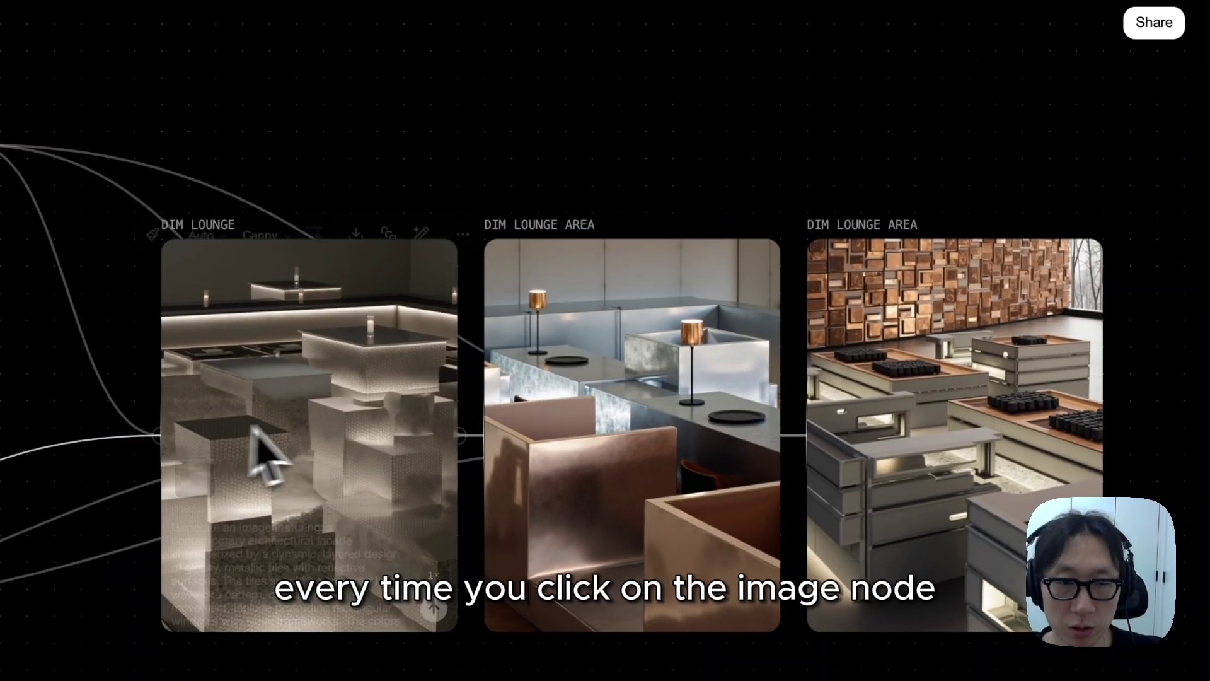
left_click(303, 417)
left_click(56, 403)
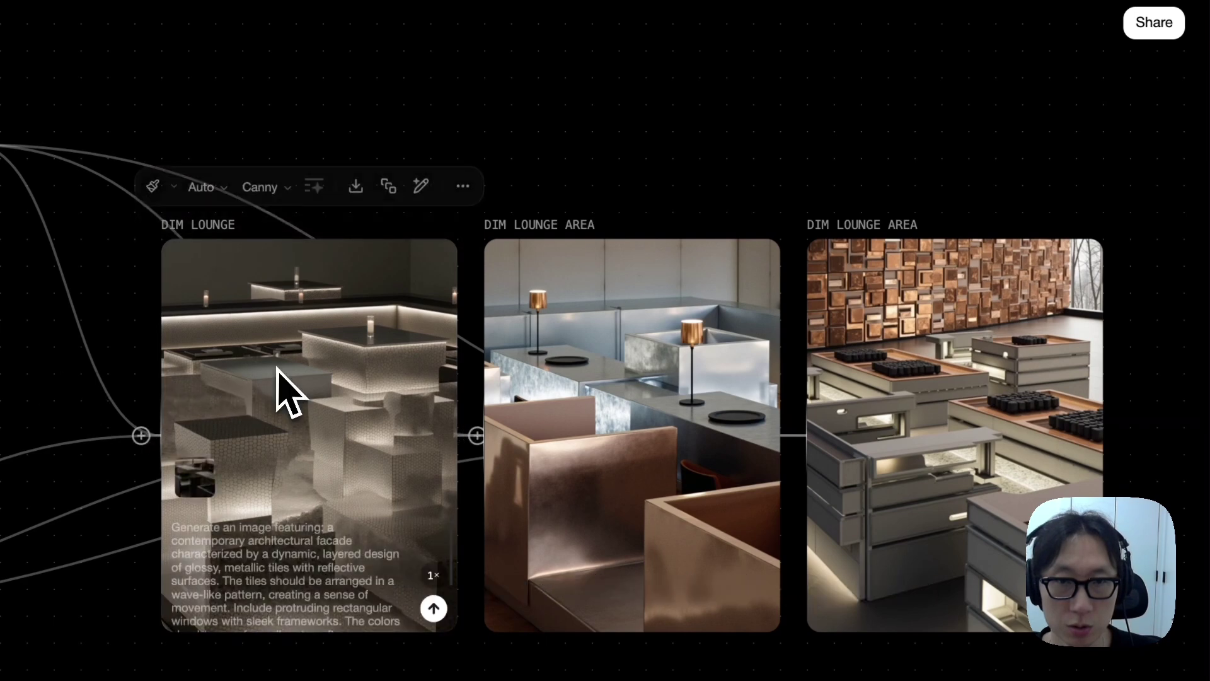
left_click(283, 387)
left_click(396, 640)
left_click(365, 446)
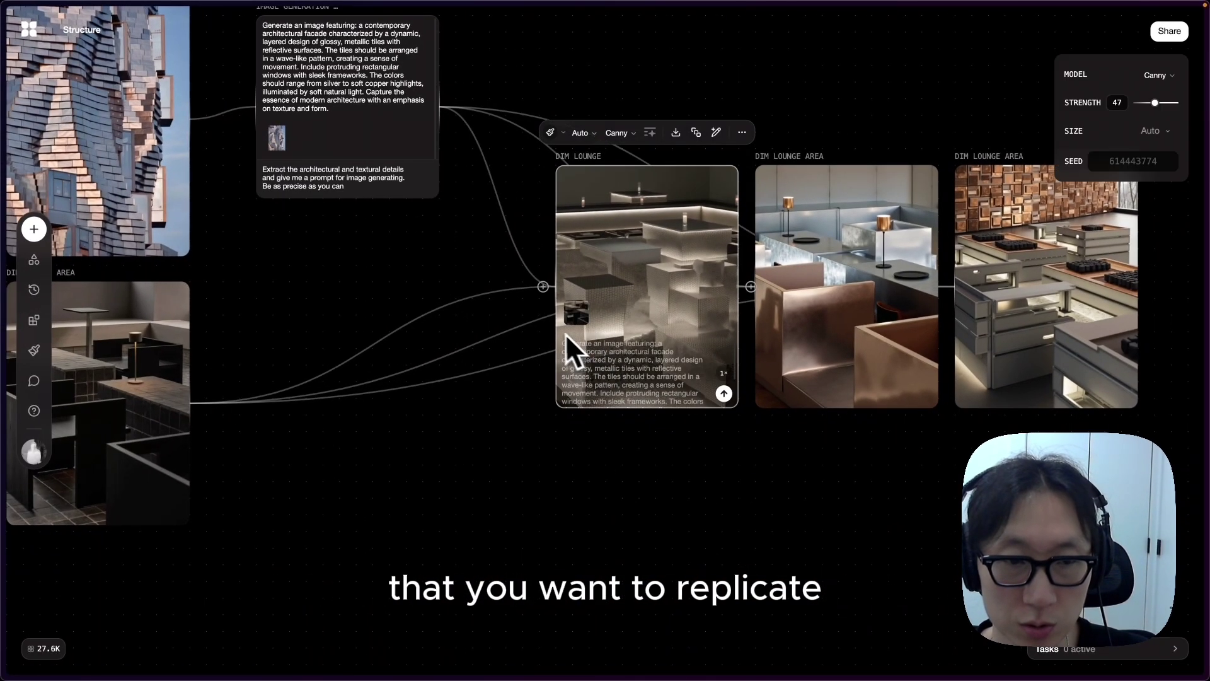
left_click_drag(207, 398, 534, 471)
Make the new node a Canny image block with seed 33428102 and start generating
left_click(586, 361)
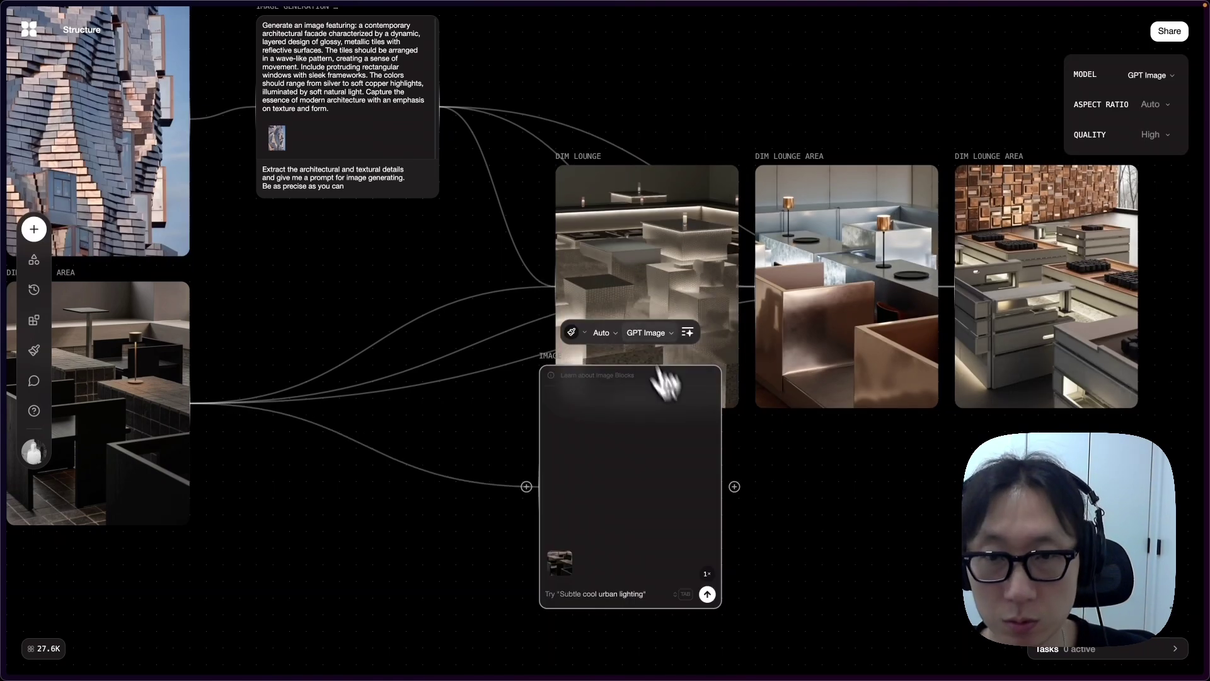
left_click(646, 332)
left_click(689, 424)
left_click_drag(1109, 161, 1137, 161)
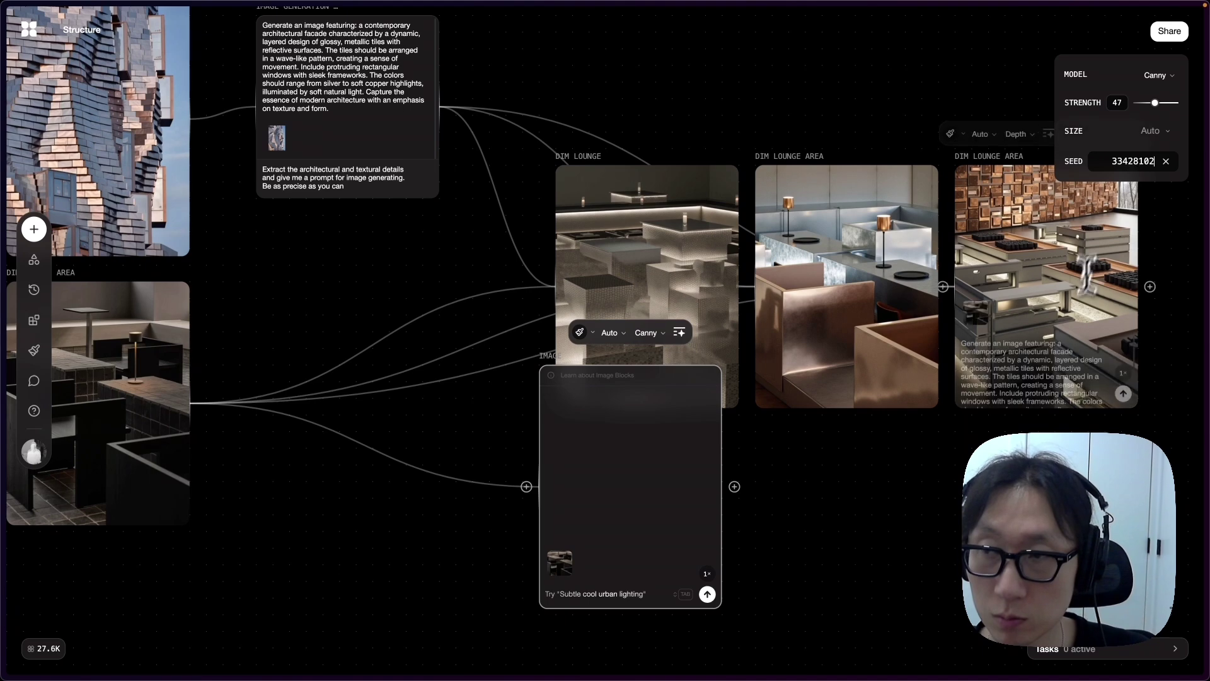
key("Return")
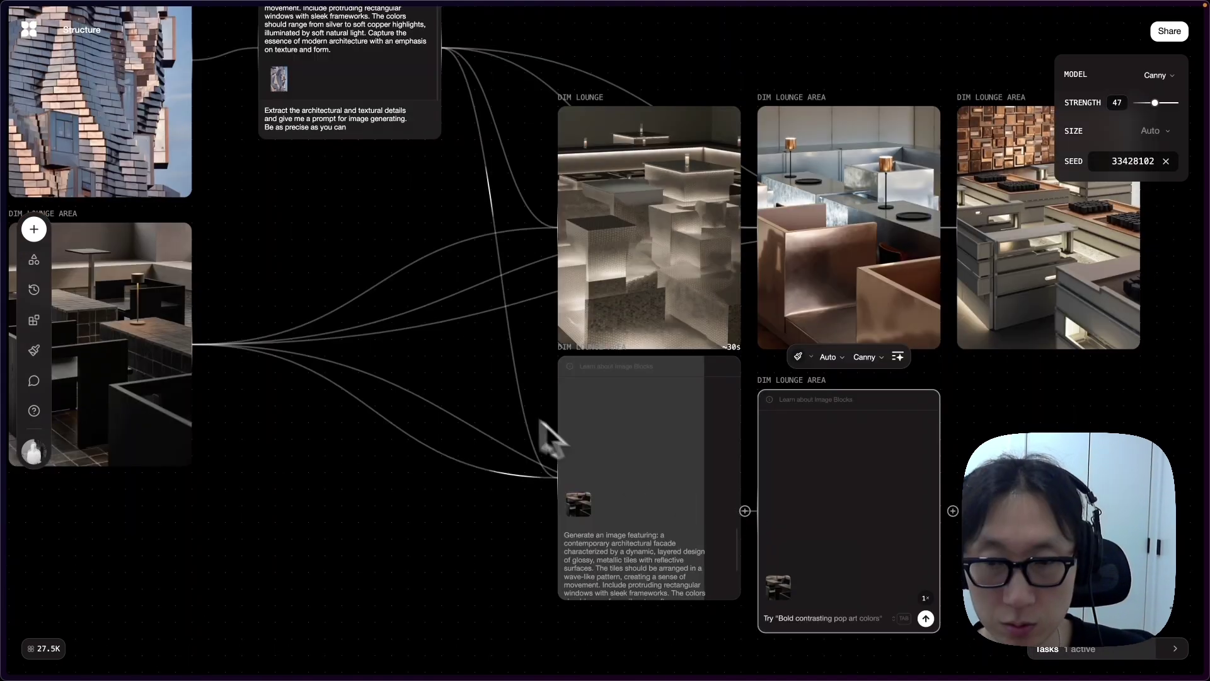
key("super+z")
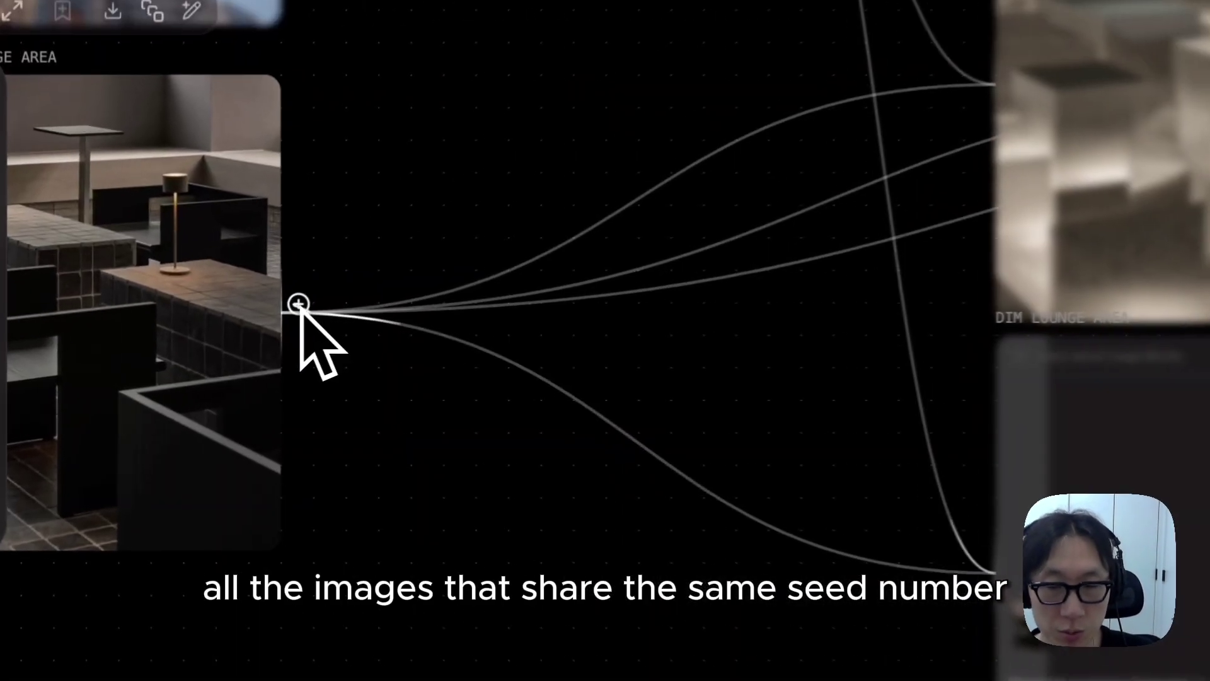
Link the reference lounge photo to the next empty image block
left_click_drag(194, 344, 744, 478)
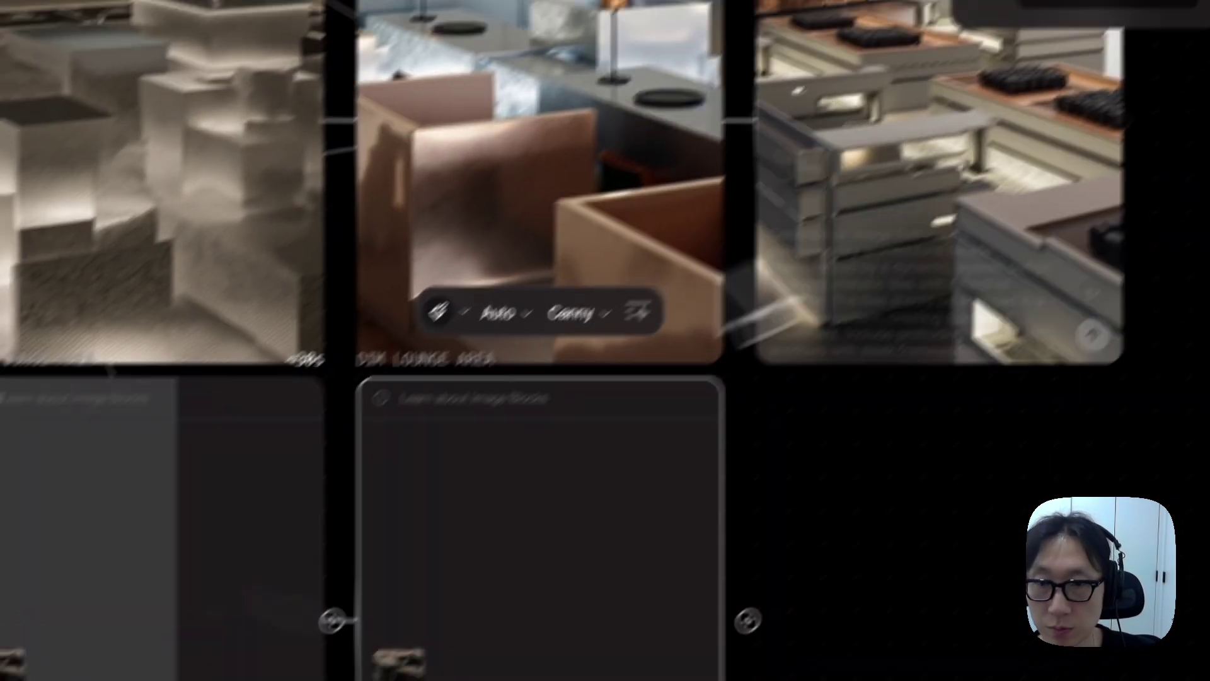
scroll(872, 281, "right", 1)
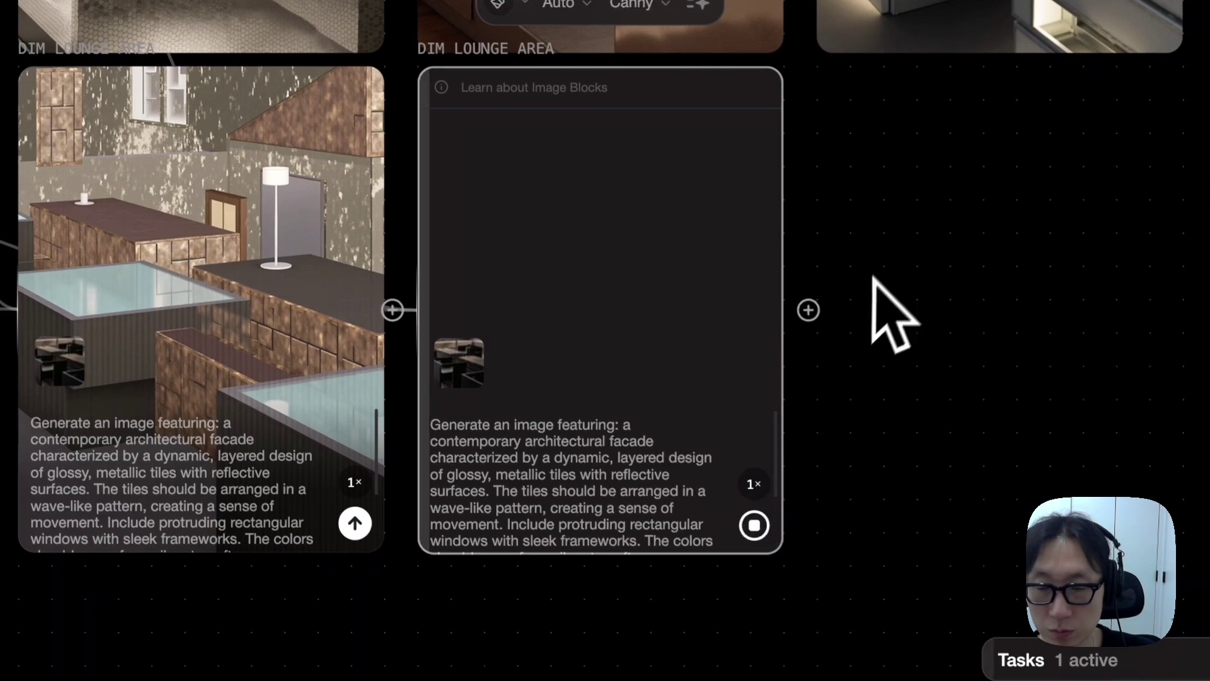
scroll(880, 265, "down", 1)
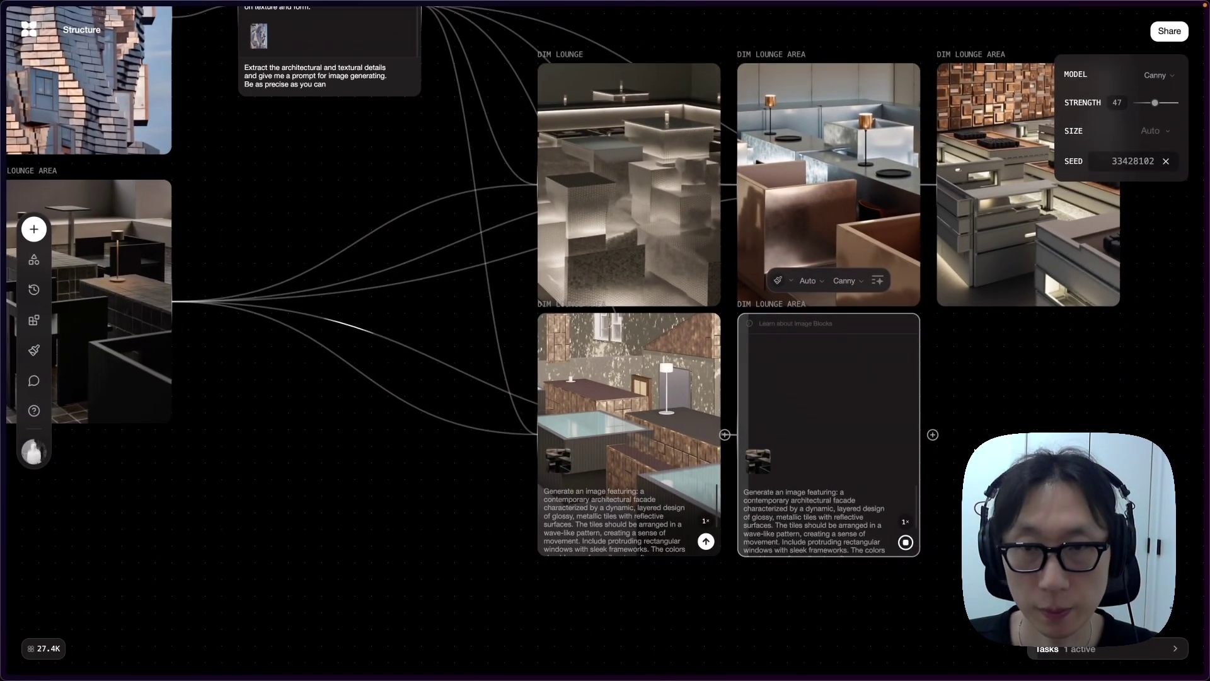
Add a new empty image block at the end of the bottom row
scroll(932, 439, "right", 1)
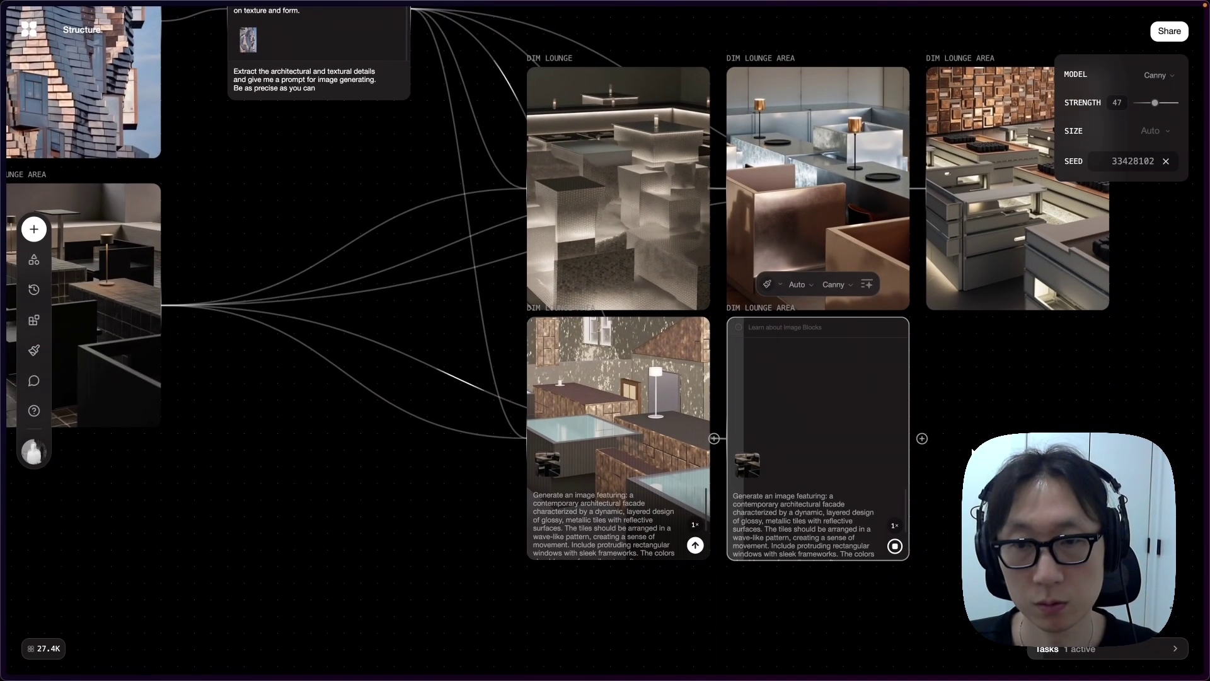
left_click(962, 411)
key("i")
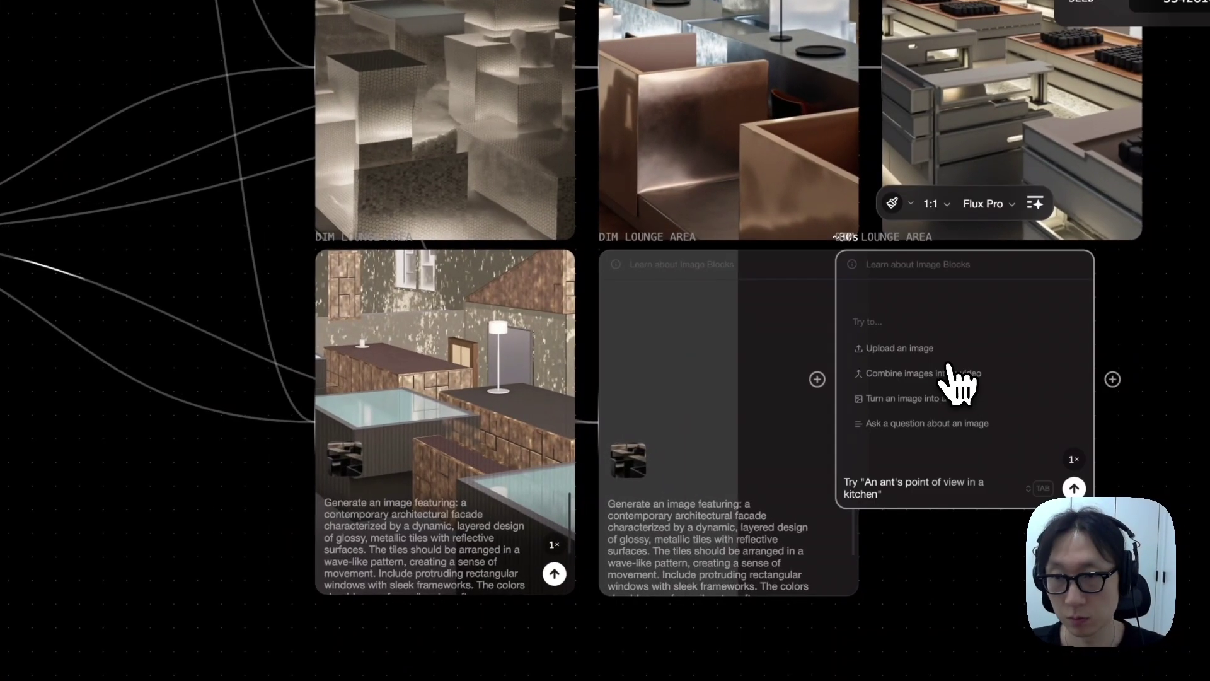
left_click_drag(962, 395, 996, 407)
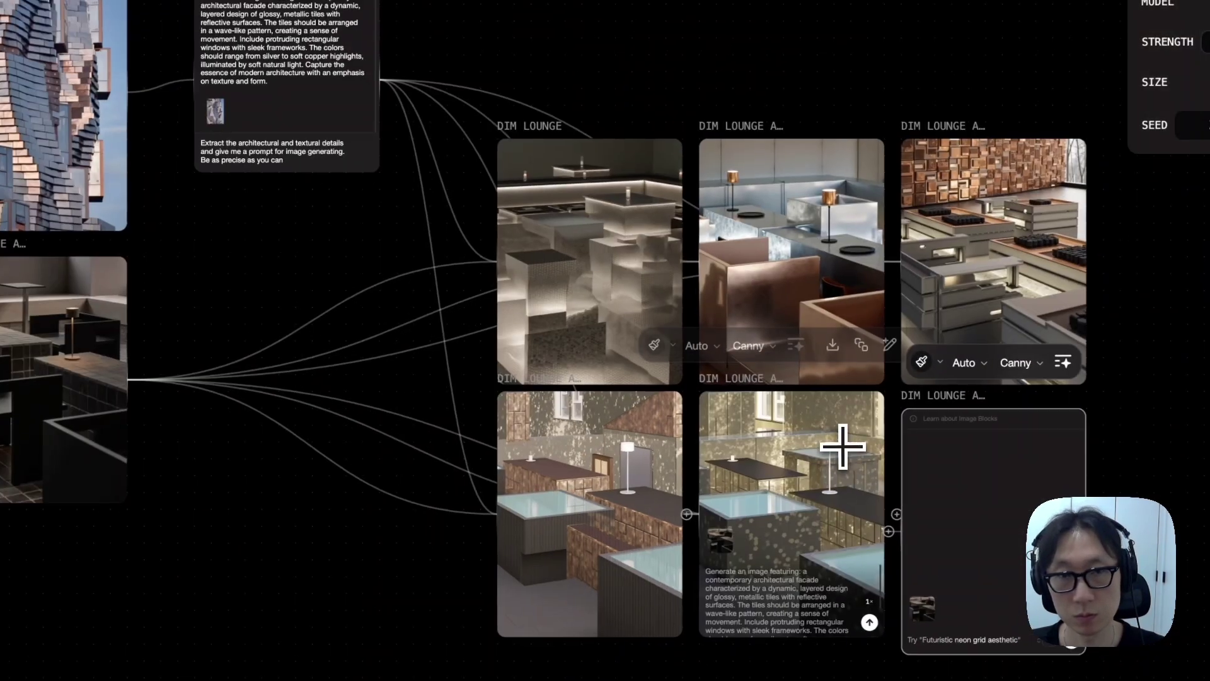
Feed the facade prompt into the new block, set it to Flux Depth, and generate
scroll(843, 446, "up", 1)
left_click_drag(392, 97, 889, 548)
left_click(1017, 380)
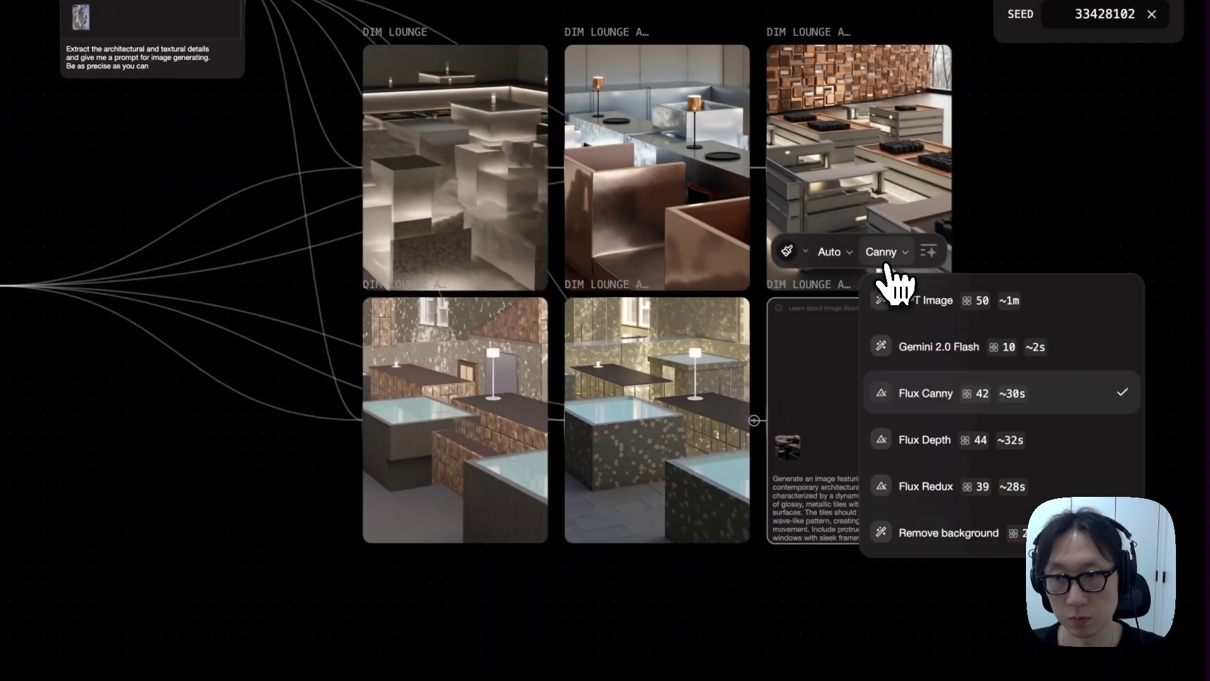
left_click(1059, 554)
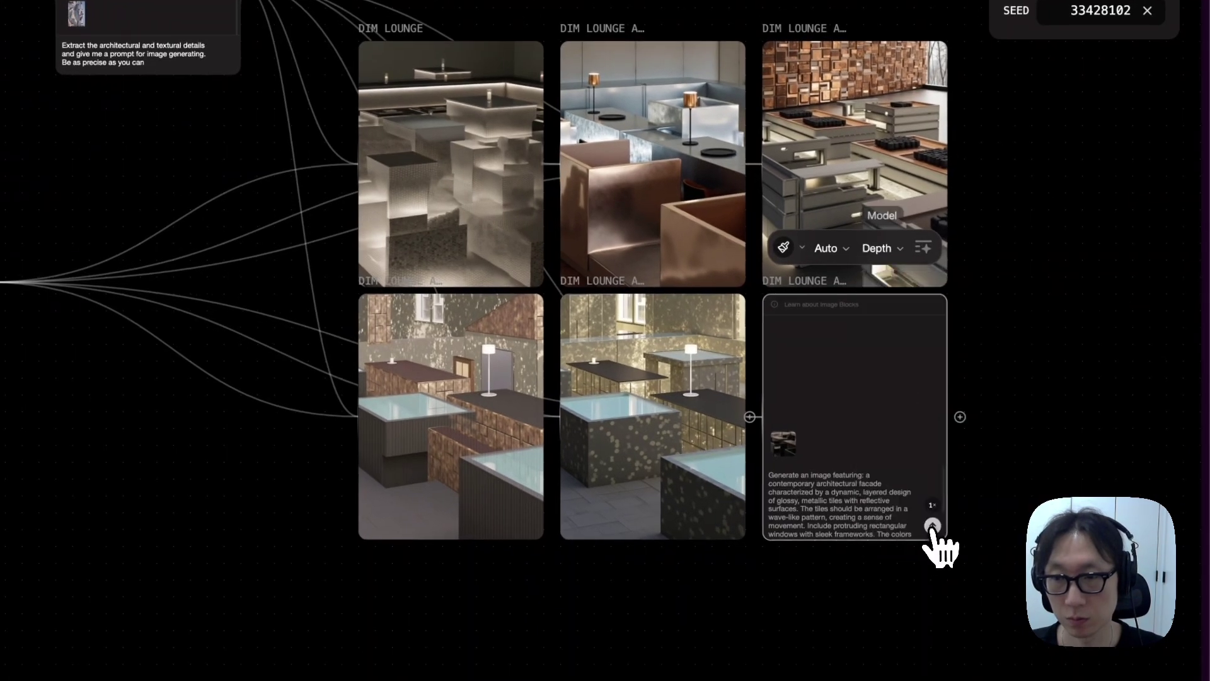
left_click(932, 526)
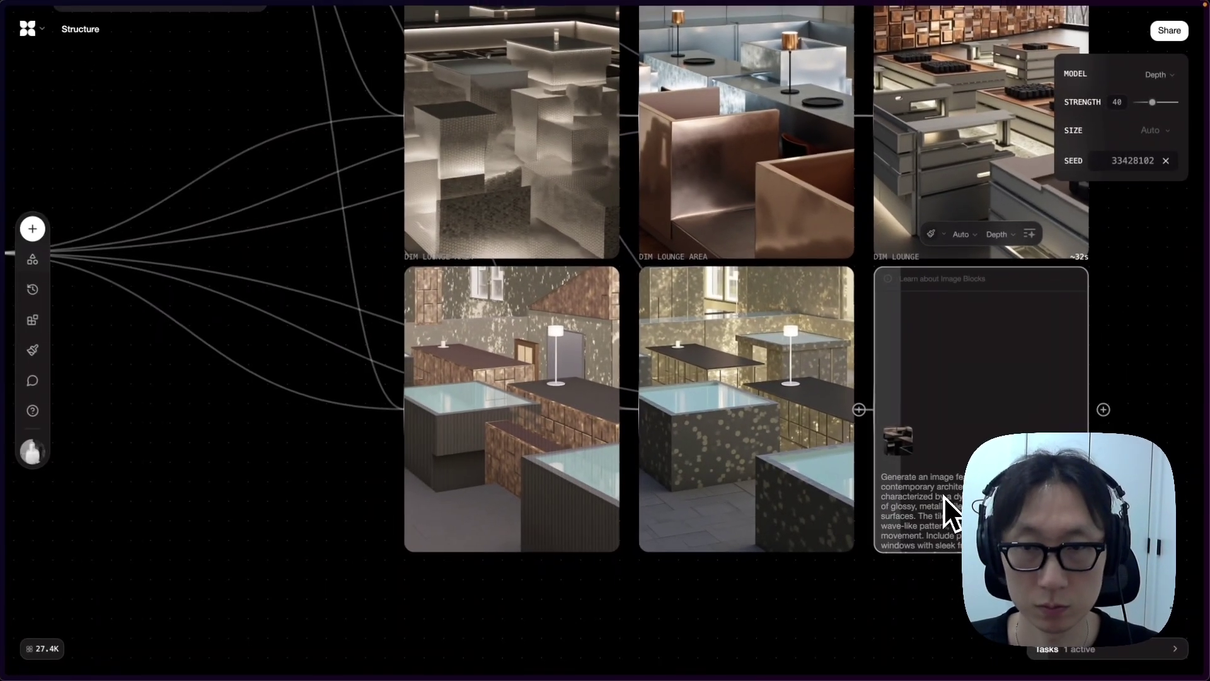
scroll(915, 473, "left", 1)
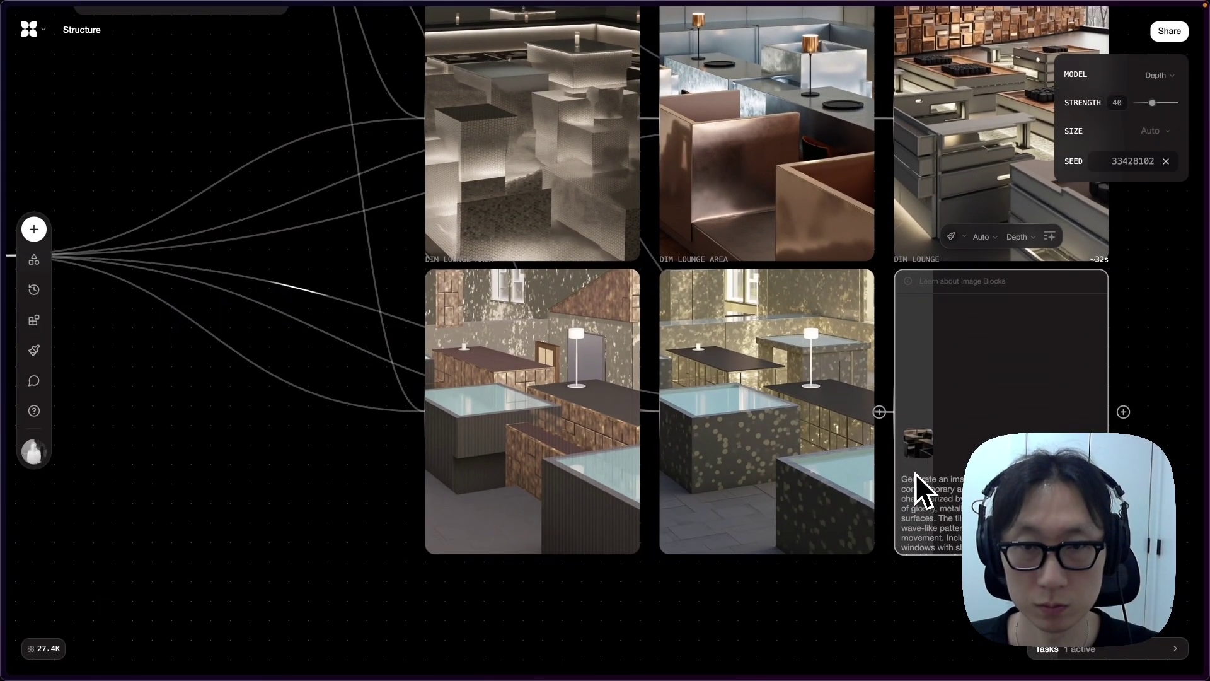
scroll(913, 472, "up", 1)
scroll(914, 472, "down", 4)
scroll(914, 472, "up", 3)
scroll(914, 472, "right", 1)
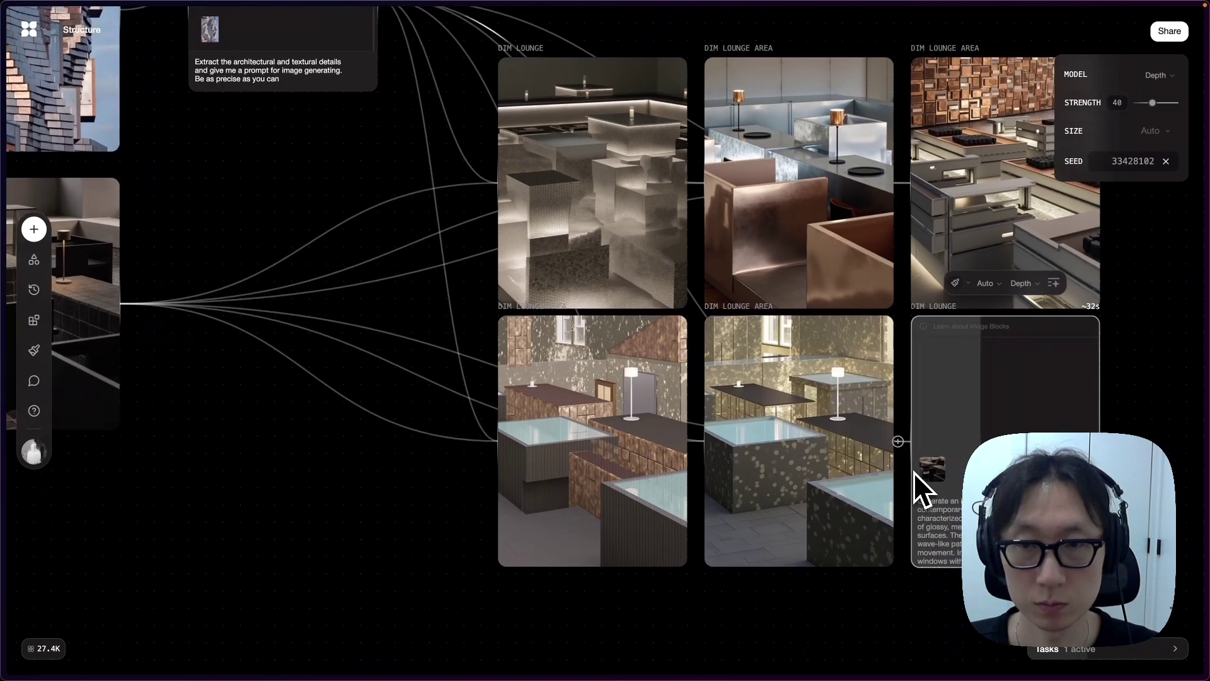
scroll(914, 471, "right", 2)
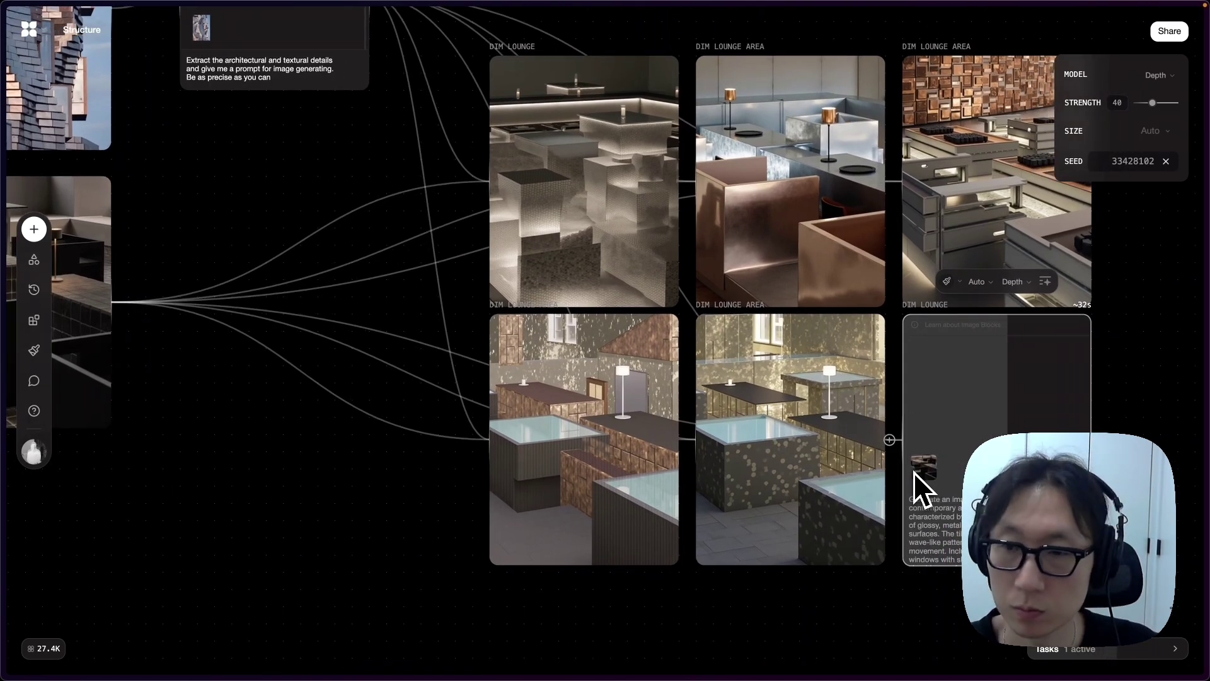
scroll(913, 471, "right", 1)
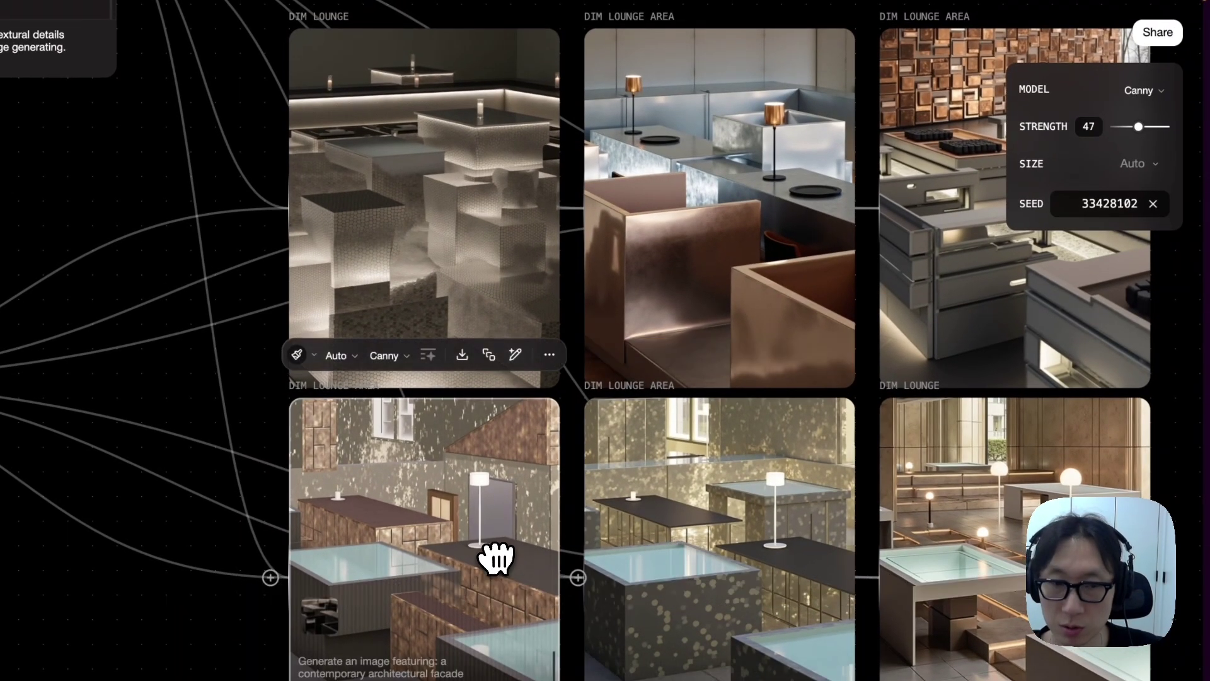
scroll(578, 340, "down", 1)
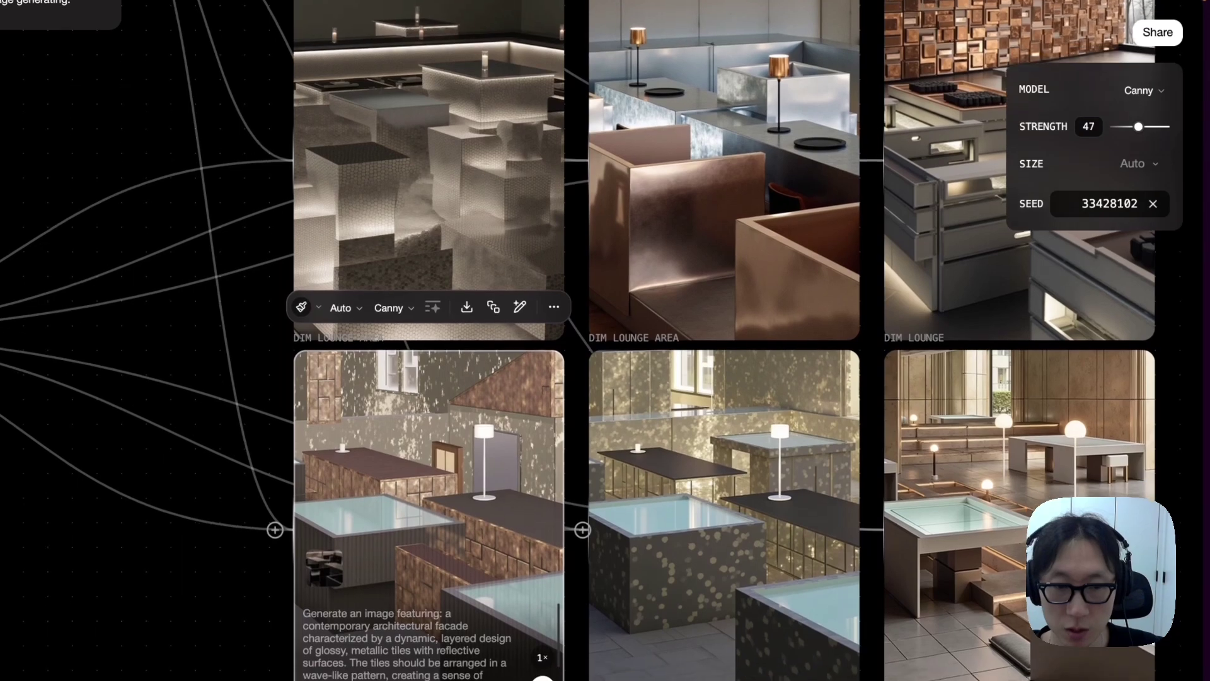
scroll(577, 340, "right", 1)
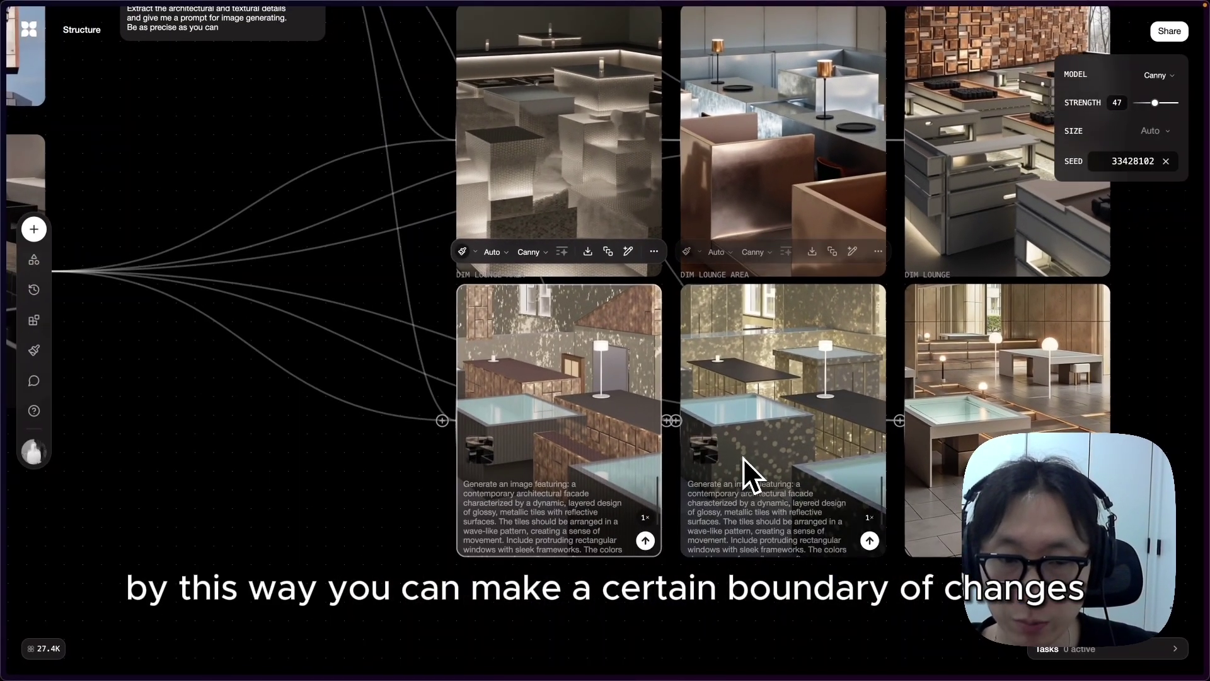
scroll(802, 441, "right", 1)
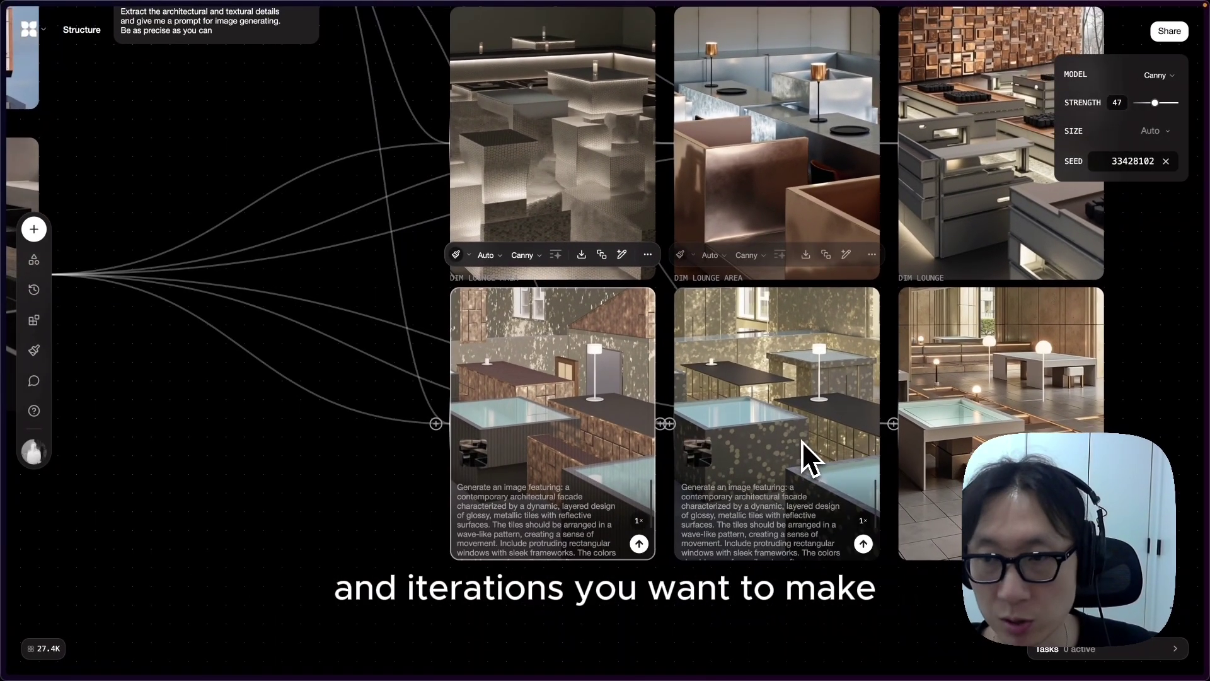
scroll(816, 438, "down", 2)
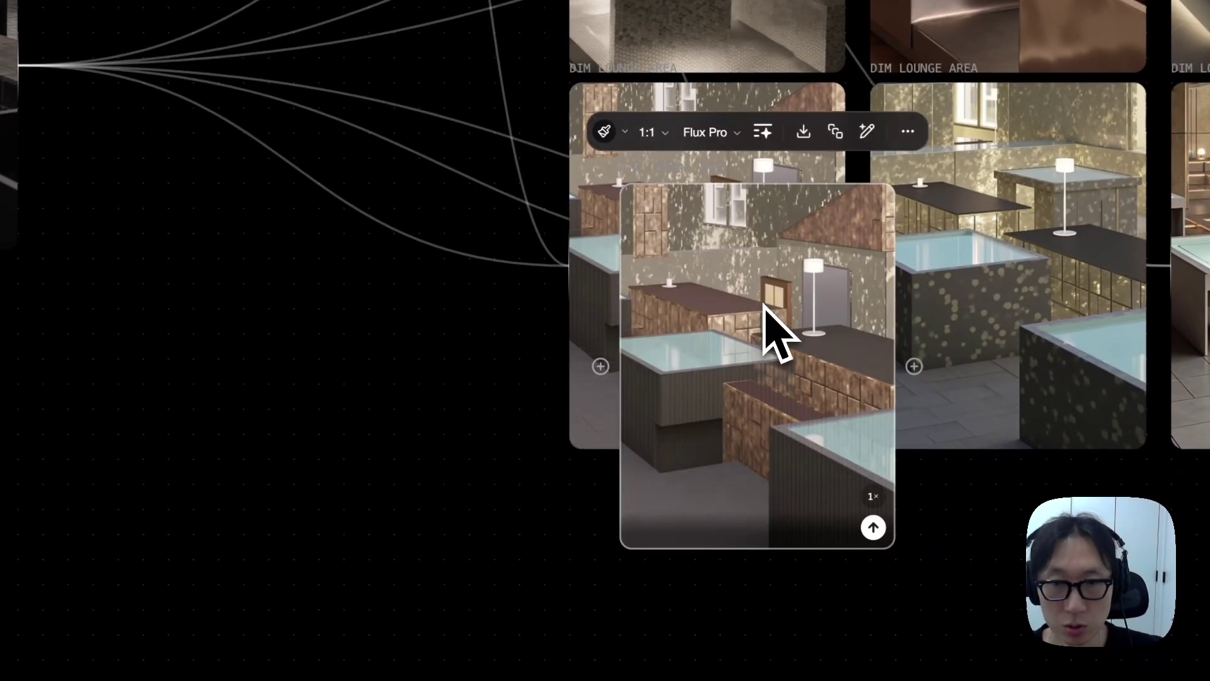
Place the duplicated block below the original, wire it to the dim lounge photo, and generate at strength 90
left_click_drag(764, 306, 714, 594)
scroll(714, 594, "down", 2)
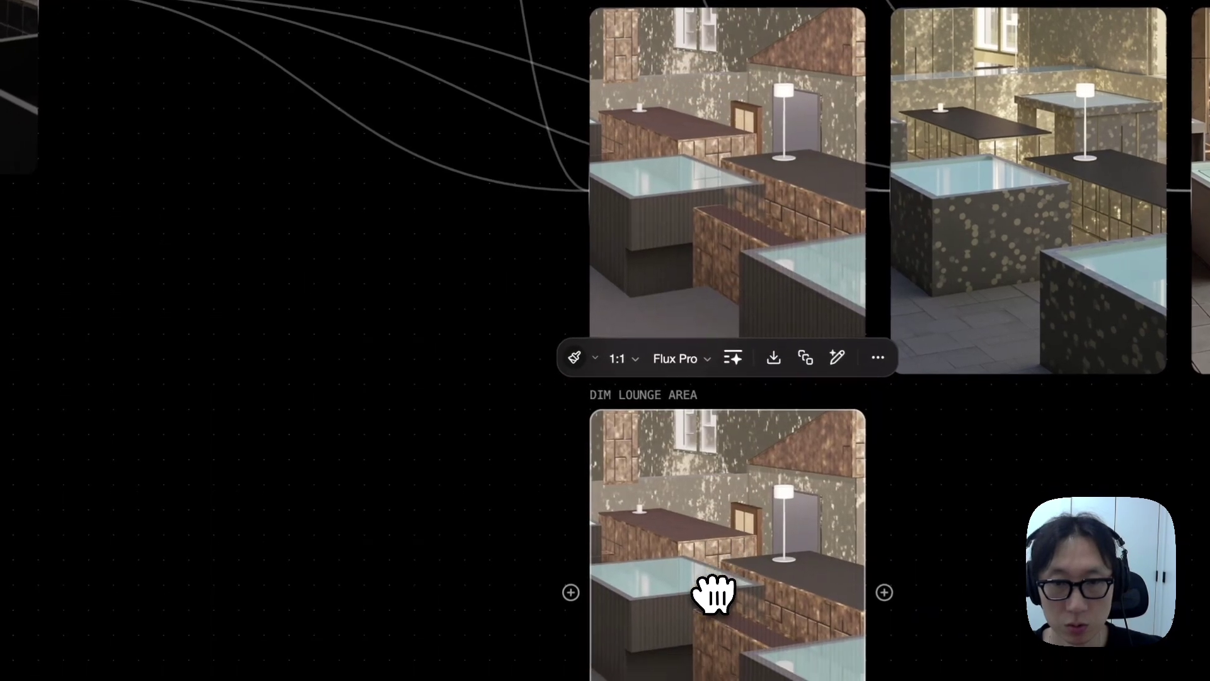
scroll(714, 594, "down", 3)
scroll(714, 594, "left", 2)
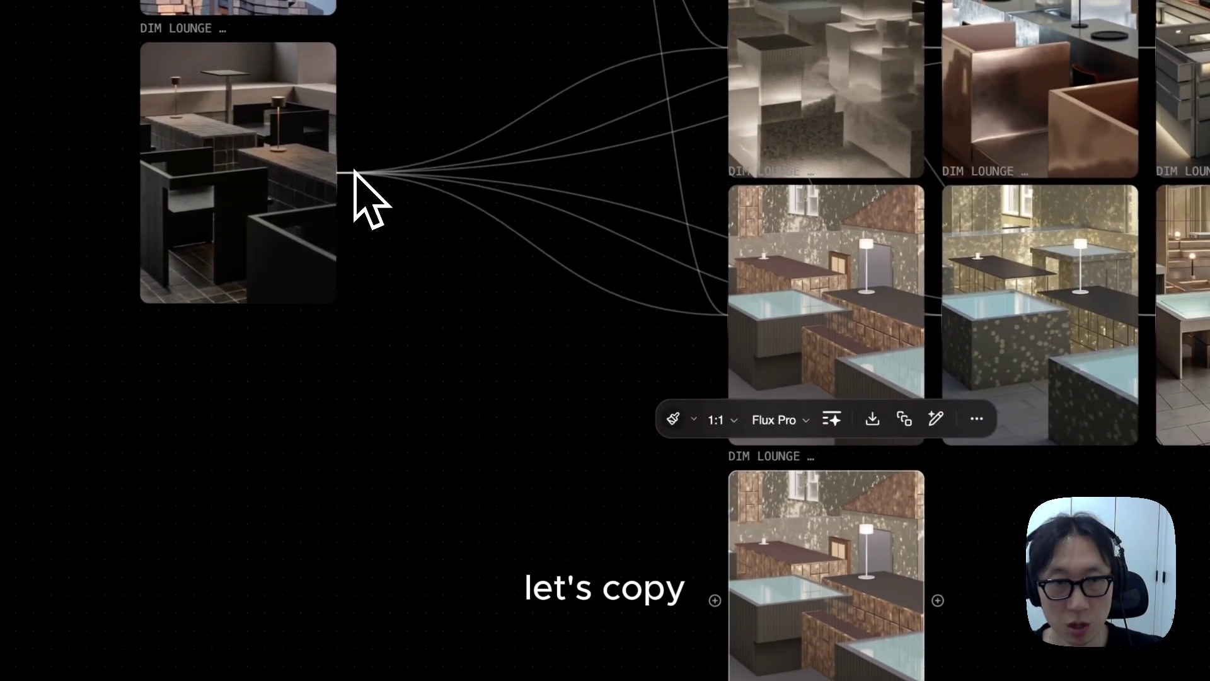
left_click_drag(357, 170, 716, 594)
scroll(618, 159, "up", 4)
scroll(618, 160, "right", 1)
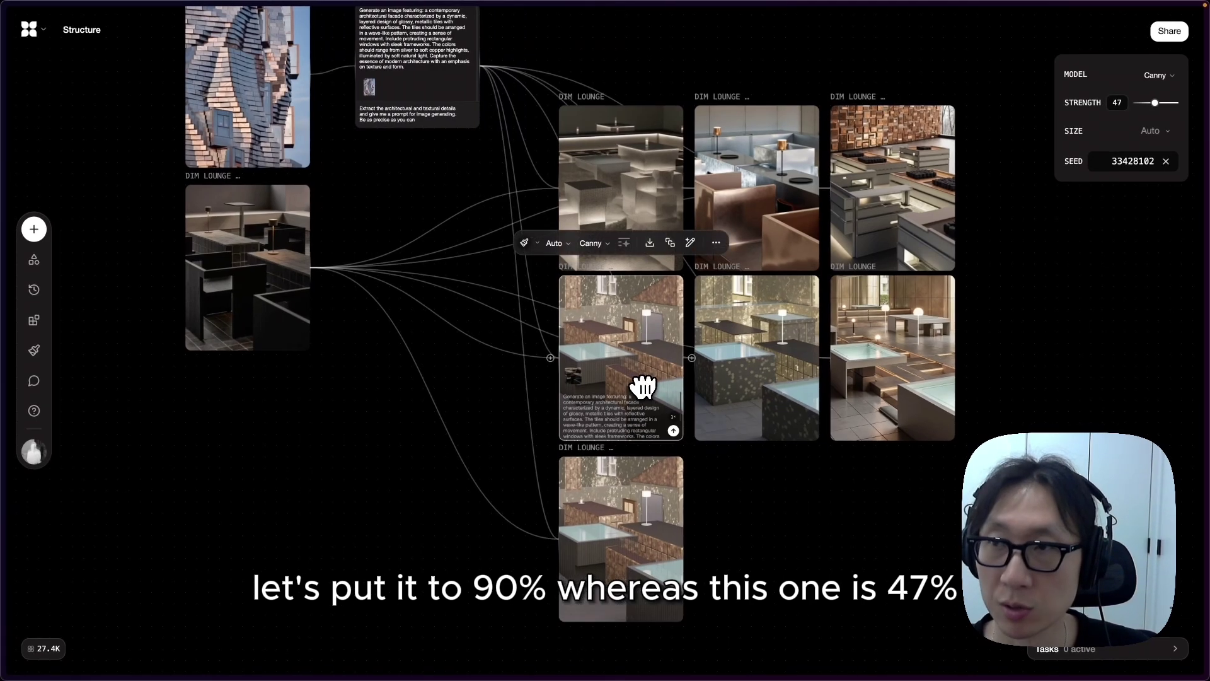
left_click(672, 610)
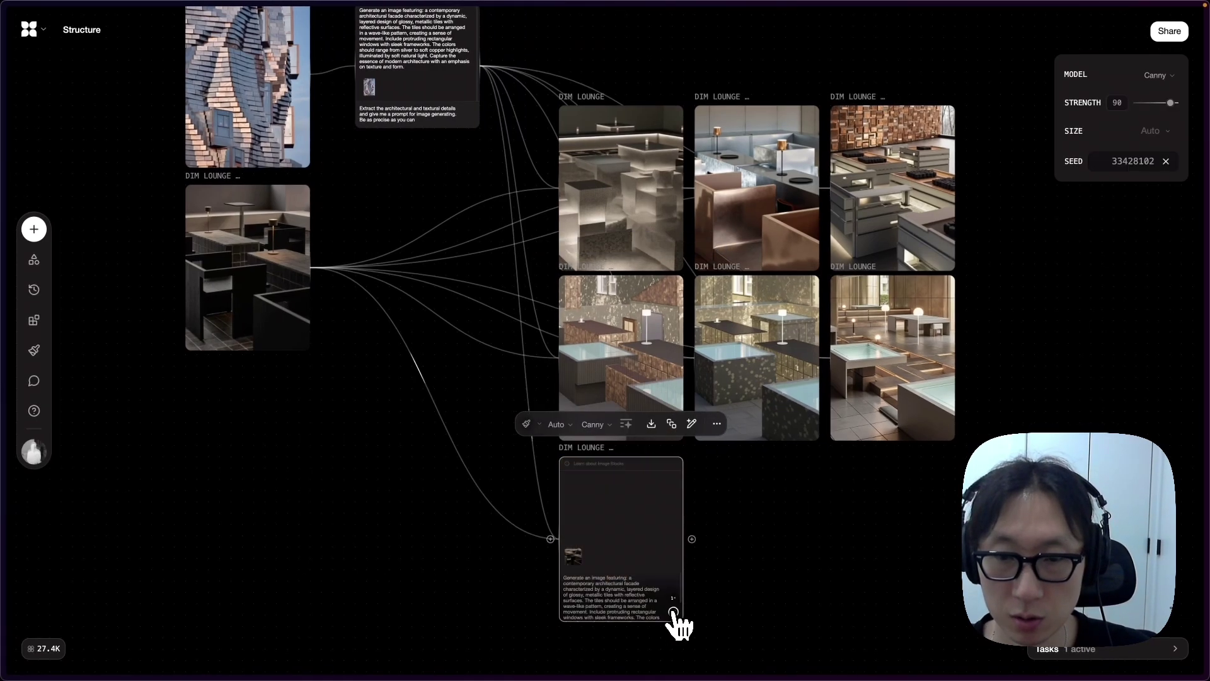
Paste another copy of the Dim Lounge Area block beside it and connect the lounge photo to it
scroll(764, 430, "up", 3)
scroll(762, 516, "down", 1)
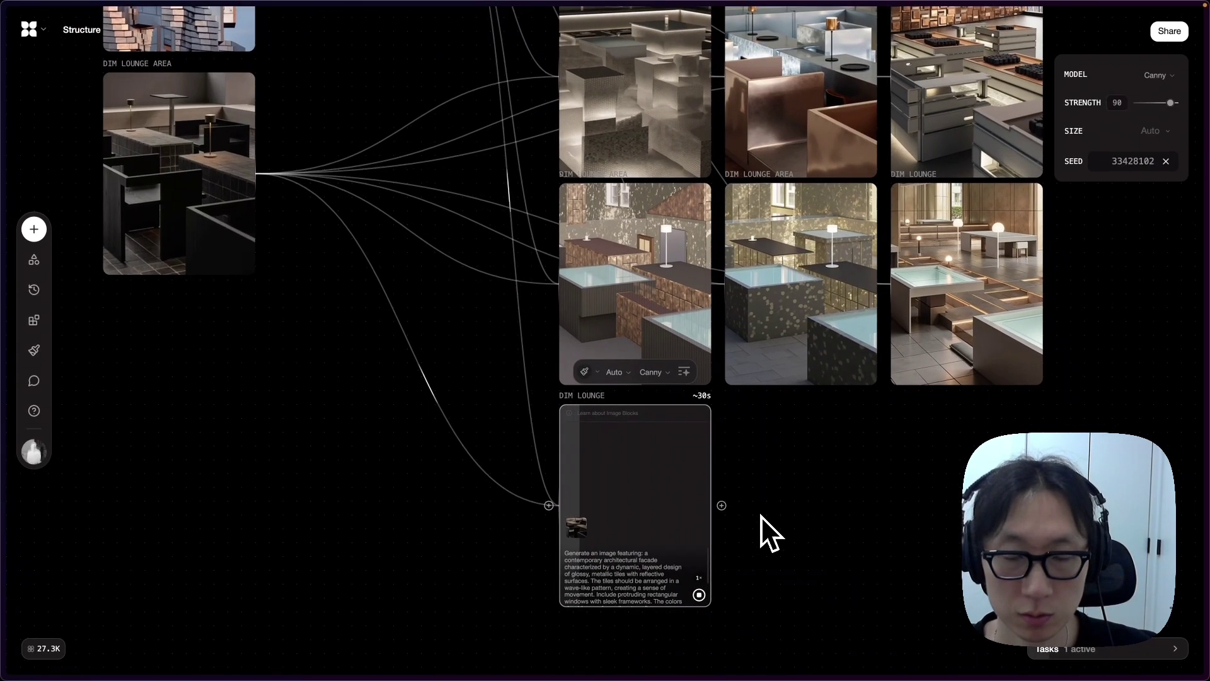
scroll(761, 516, "right", 1)
scroll(761, 515, "up", 1)
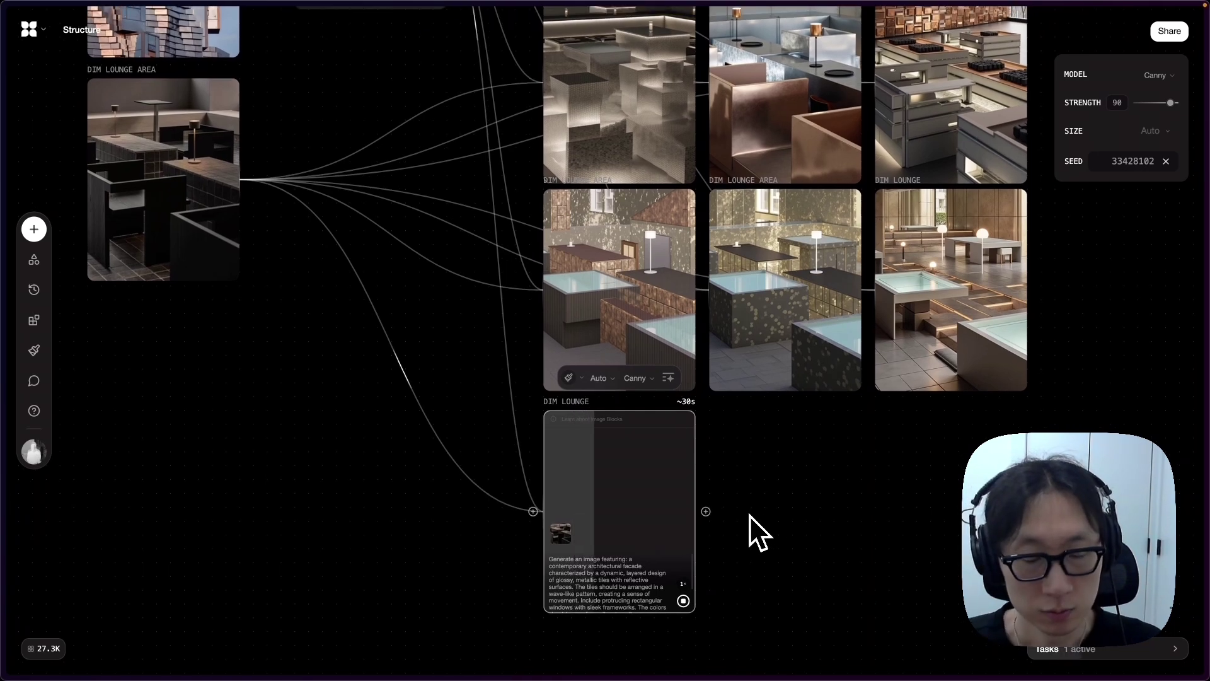
scroll(715, 511, "right", 1)
key("super+v")
left_click_drag(751, 446, 764, 489)
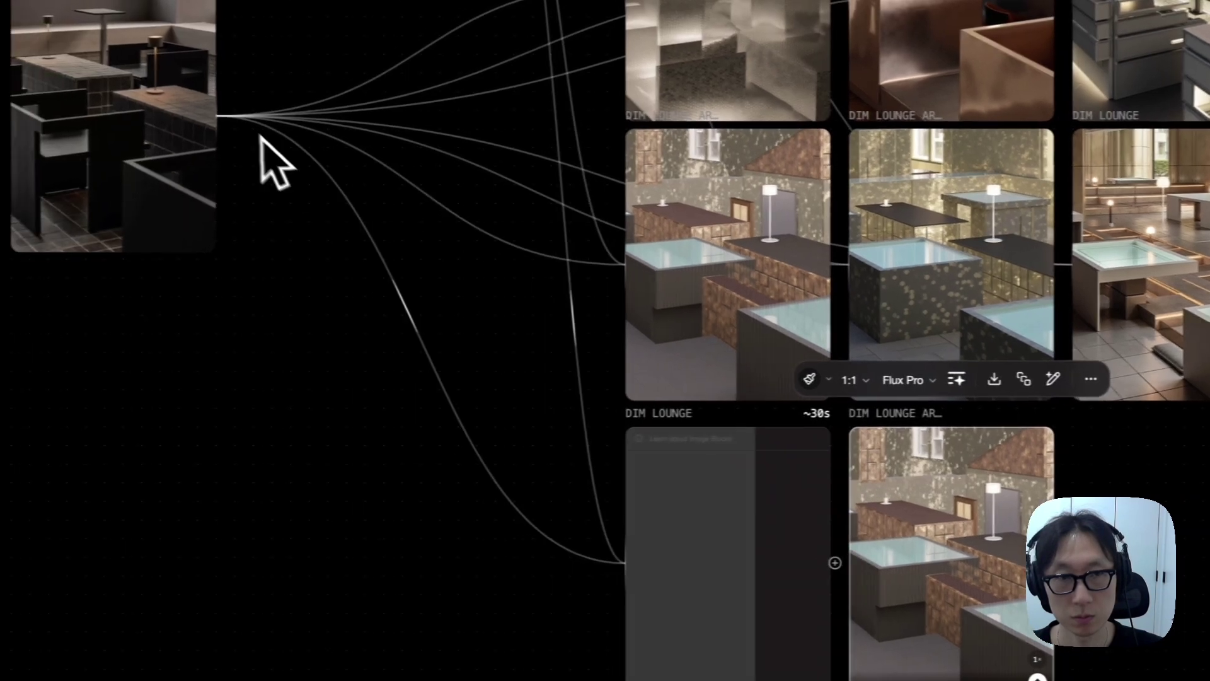
left_click_drag(96, 79, 767, 563)
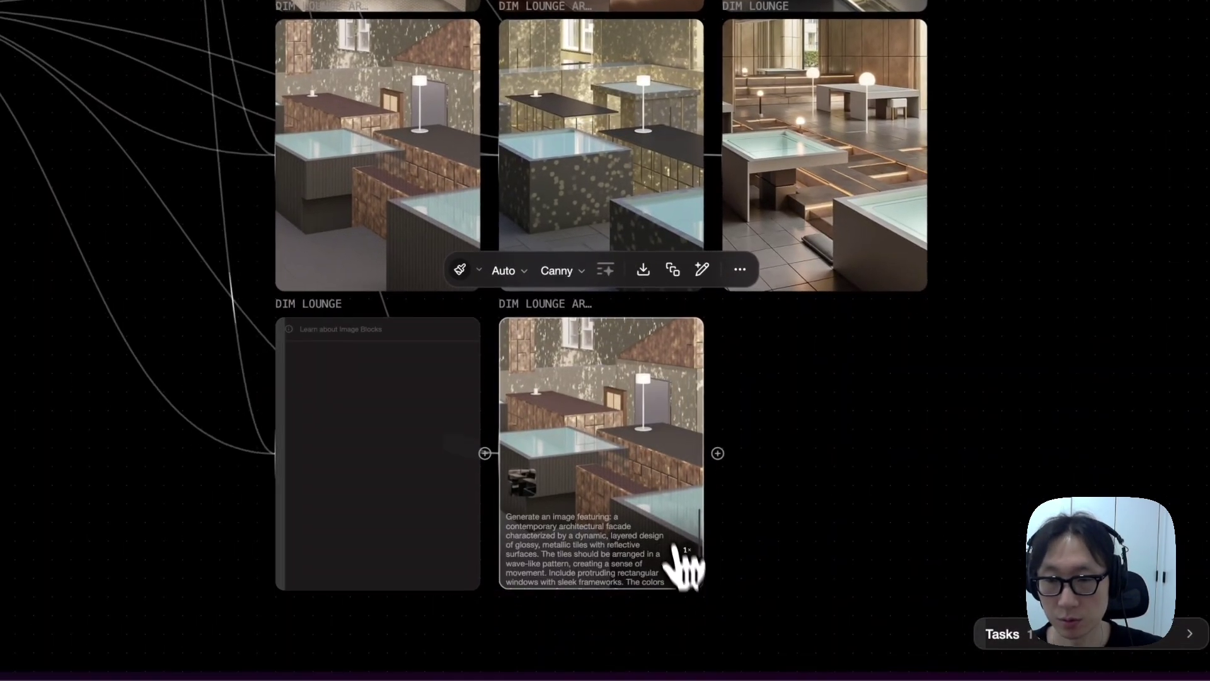
Generate the third copy at strength 100 and line the finished renders up in the bottom row
left_click(687, 574)
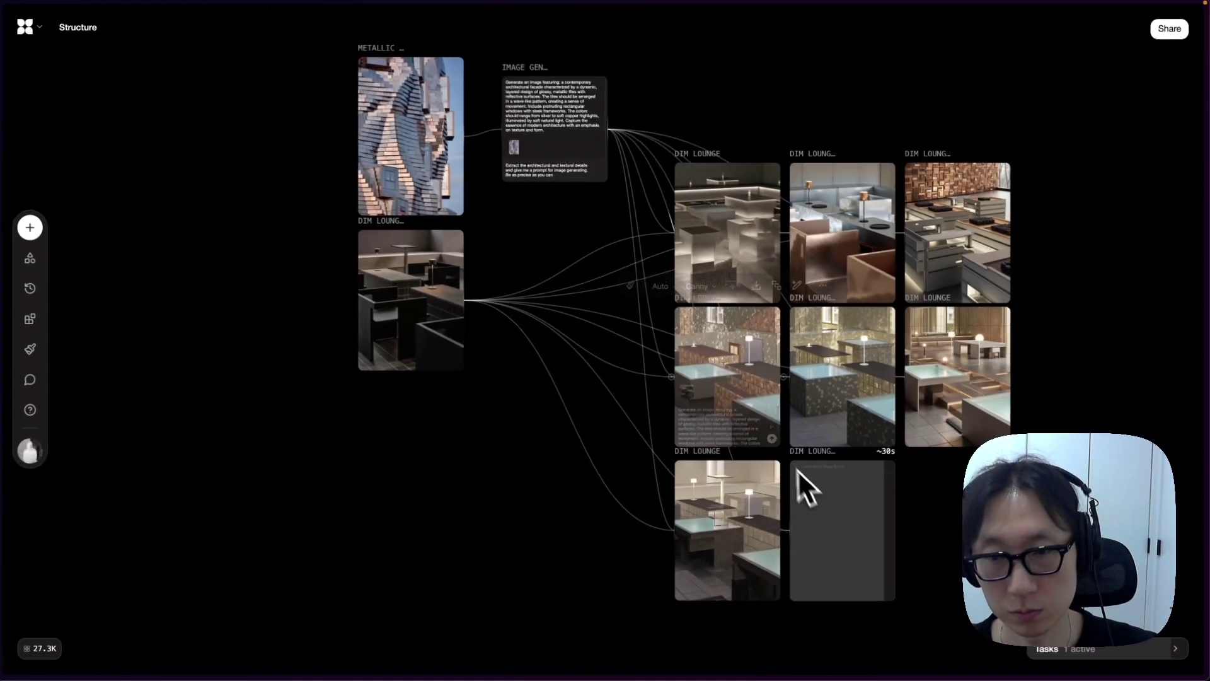
left_click_drag(413, 135, 171, 433)
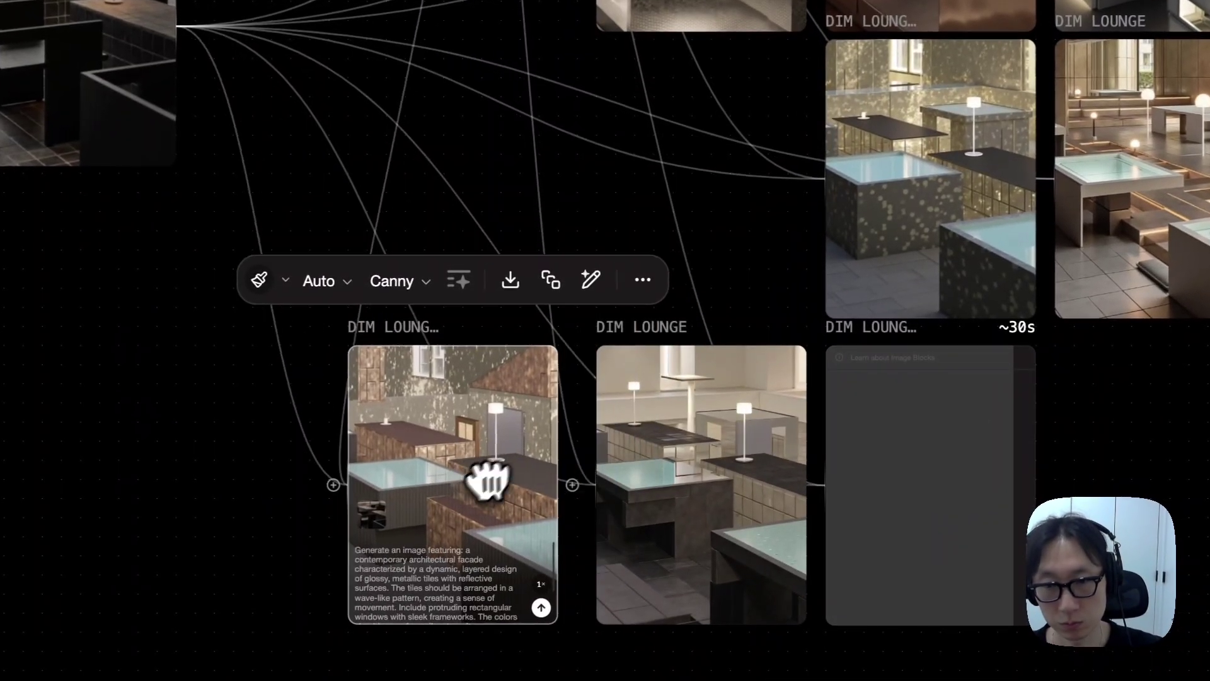
left_click_drag(489, 482, 491, 487)
scroll(504, 498, "down", 1)
scroll(567, 498, "up", 2)
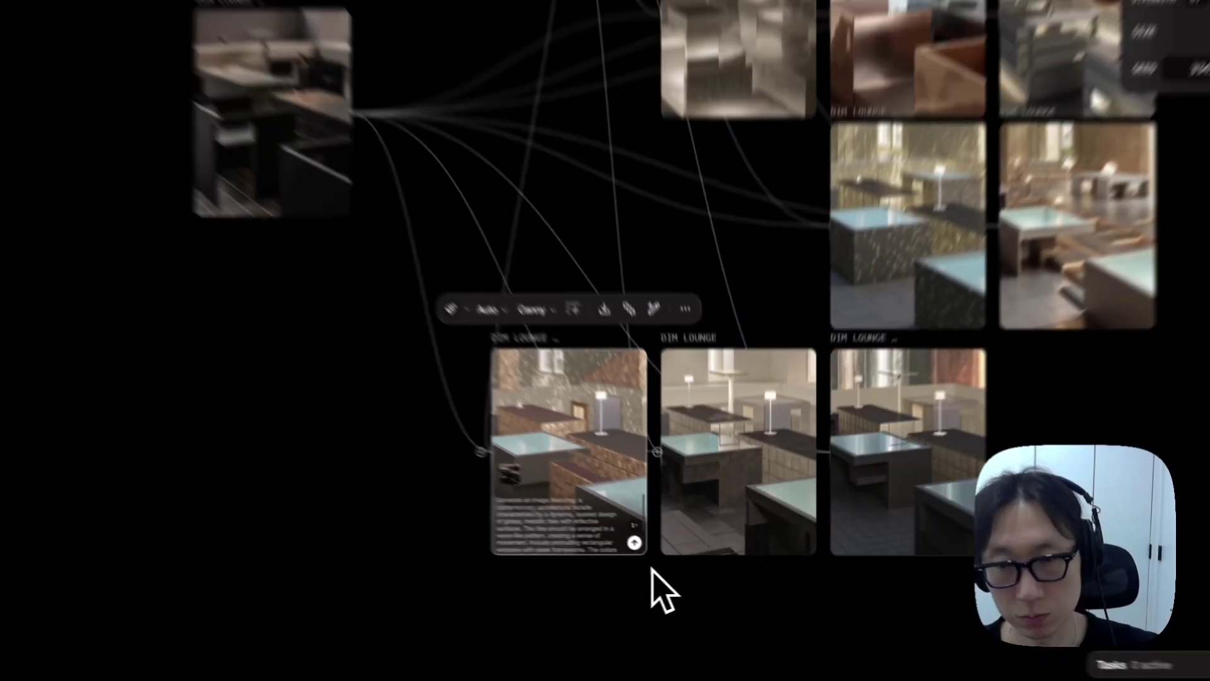
scroll(652, 570, "up", 1)
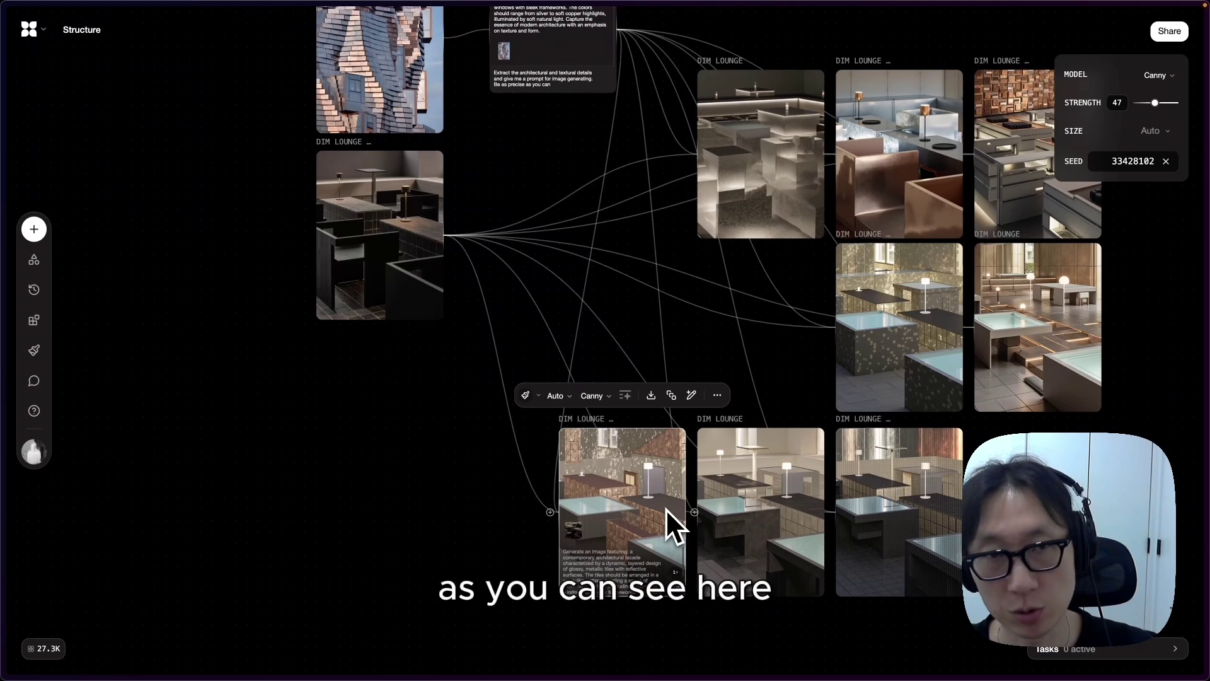
scroll(665, 505, "up", 1)
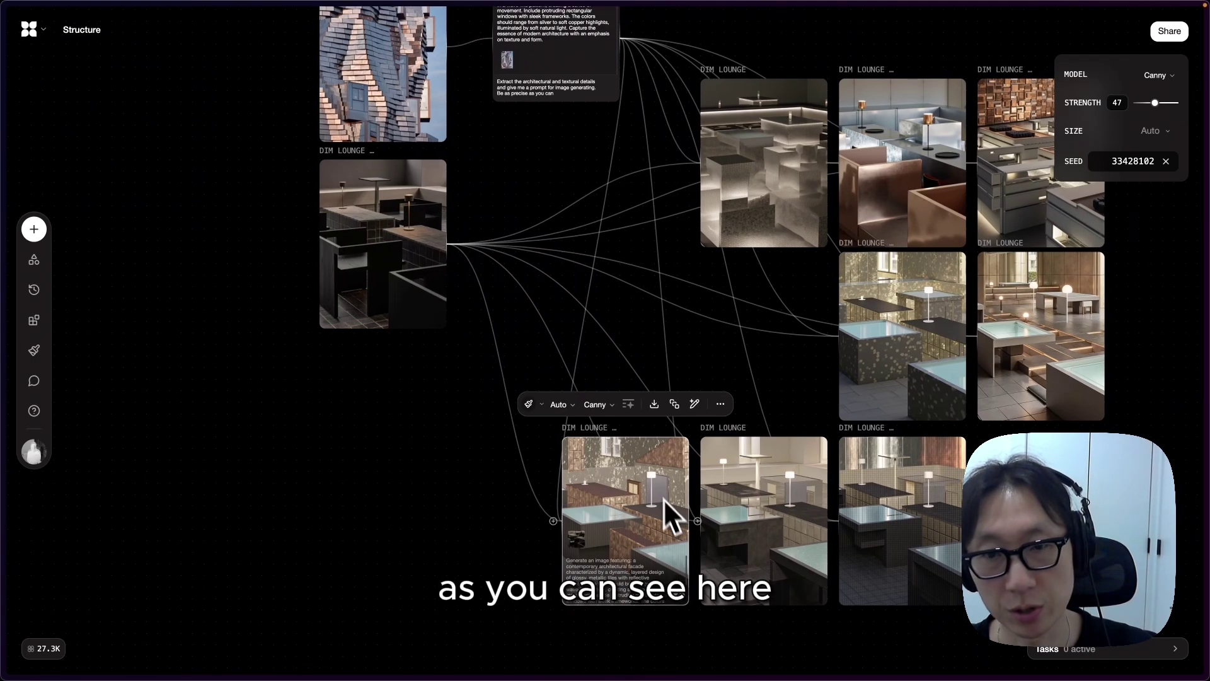
left_click(749, 481)
left_click(857, 477)
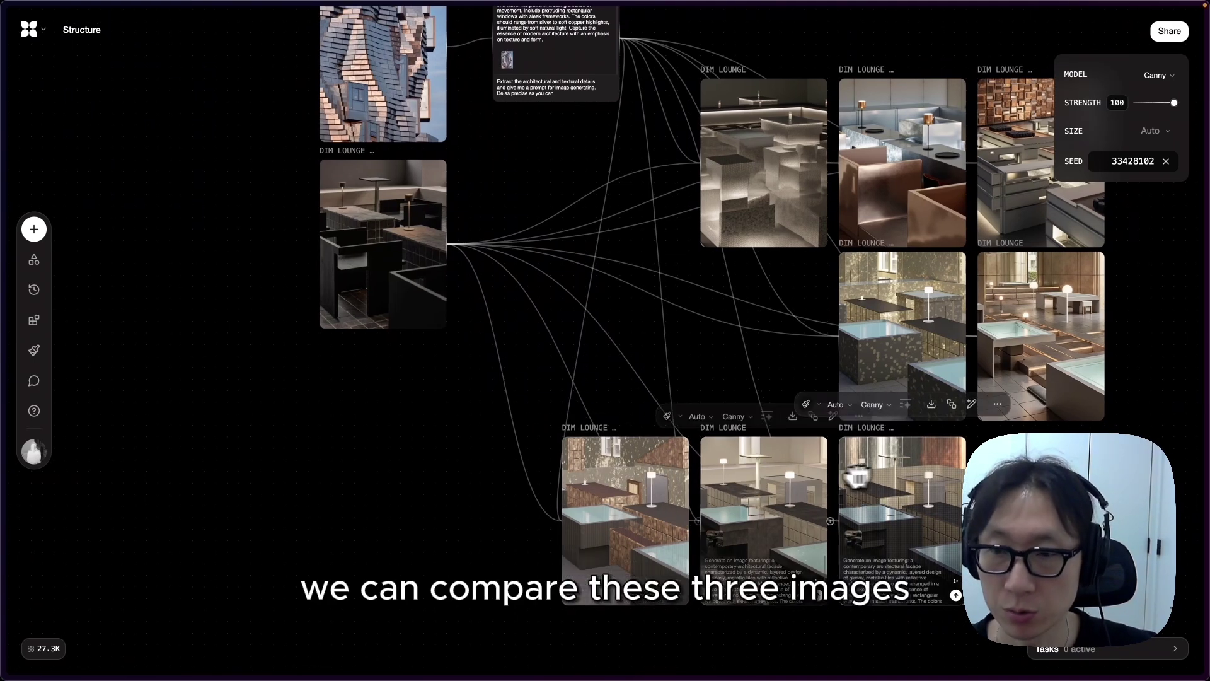
left_click(755, 483)
left_click(655, 512)
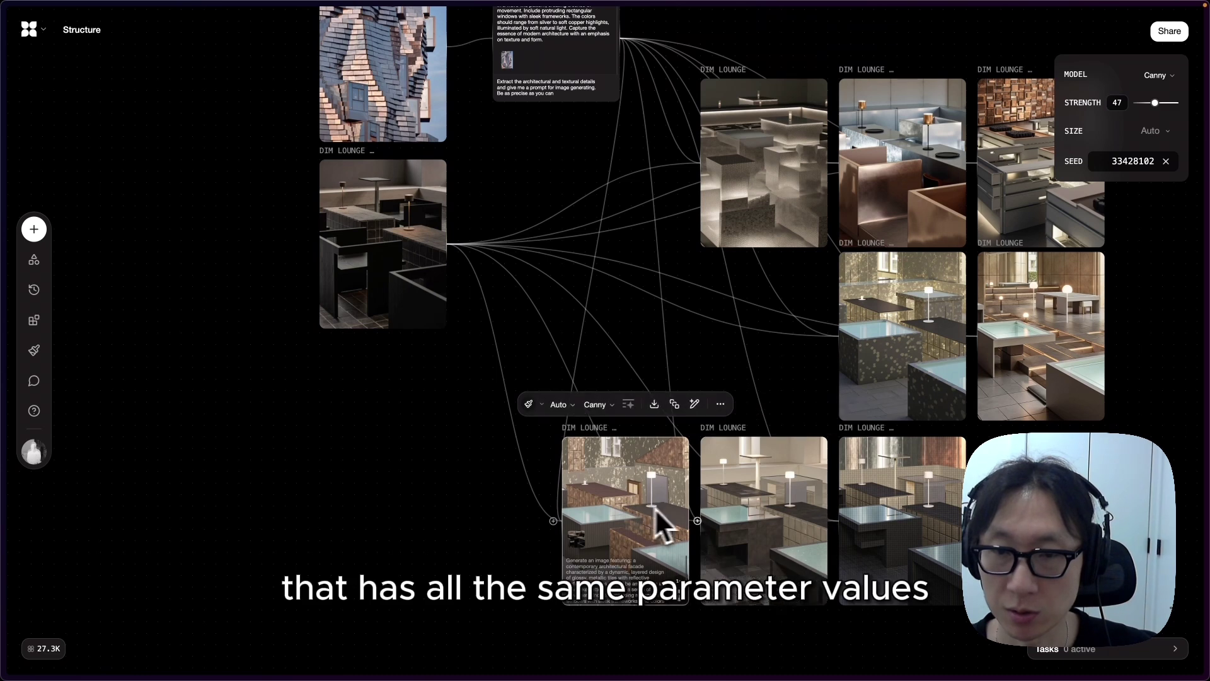
left_click(735, 507)
left_click(761, 509)
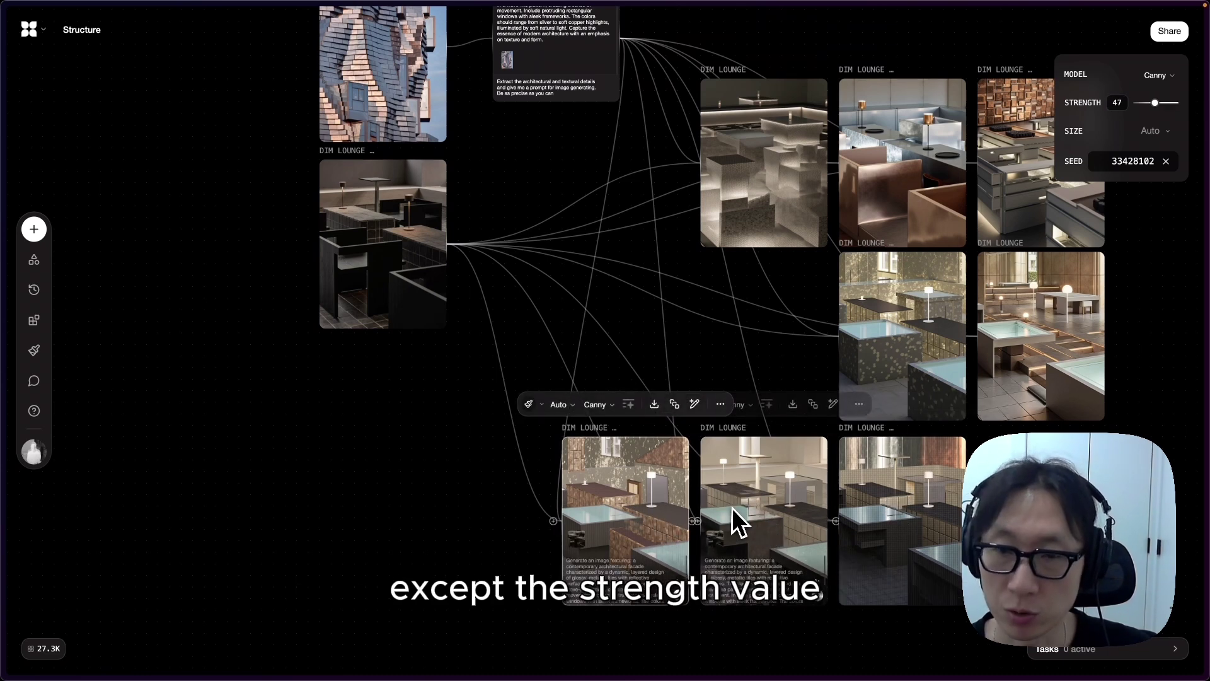
left_click(667, 528)
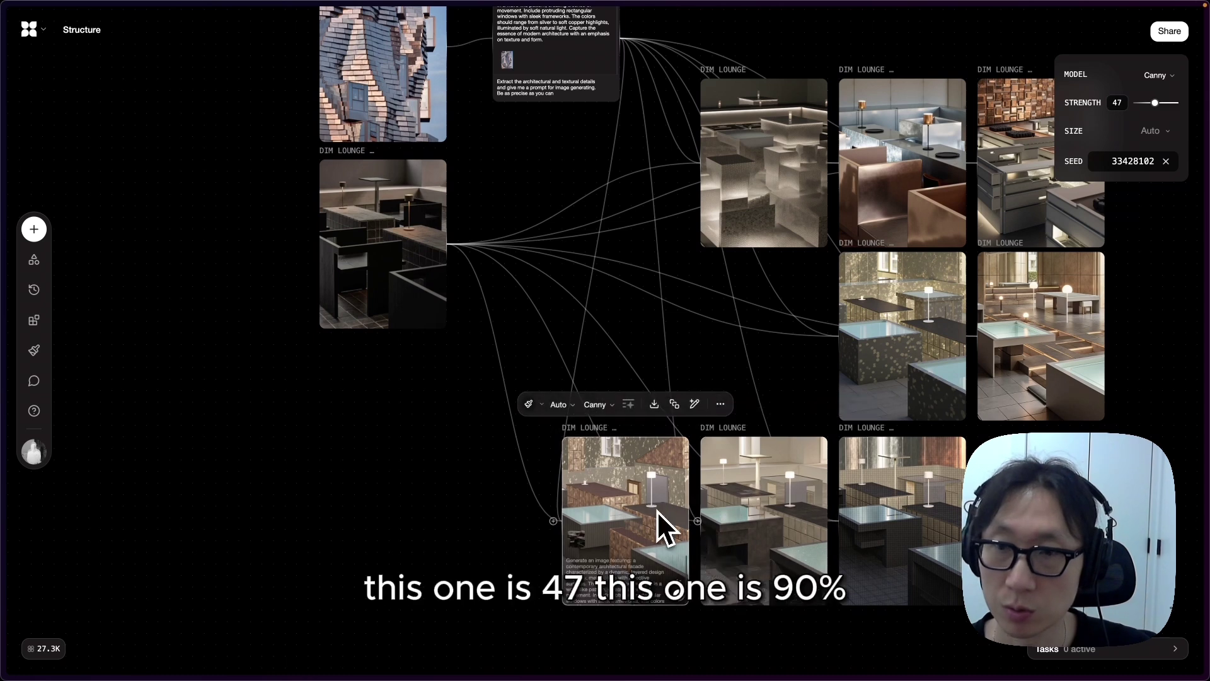
left_click(752, 506)
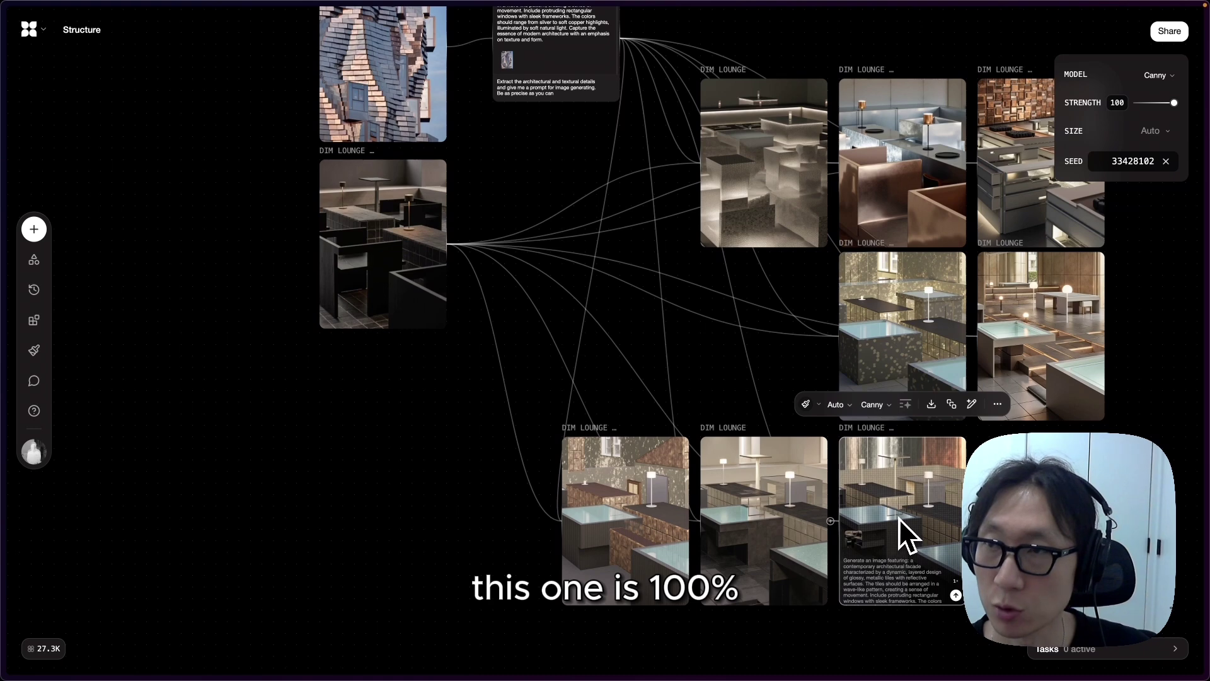
scroll(895, 520, "up", 5)
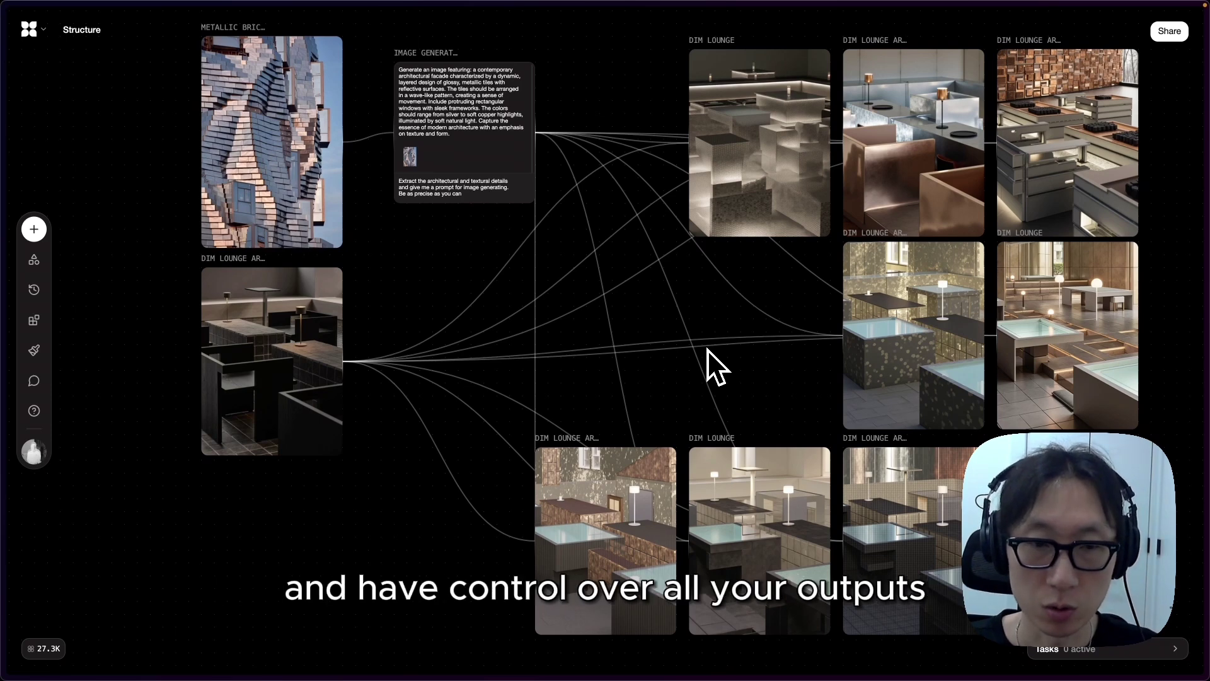
scroll(708, 349, "right", 1)
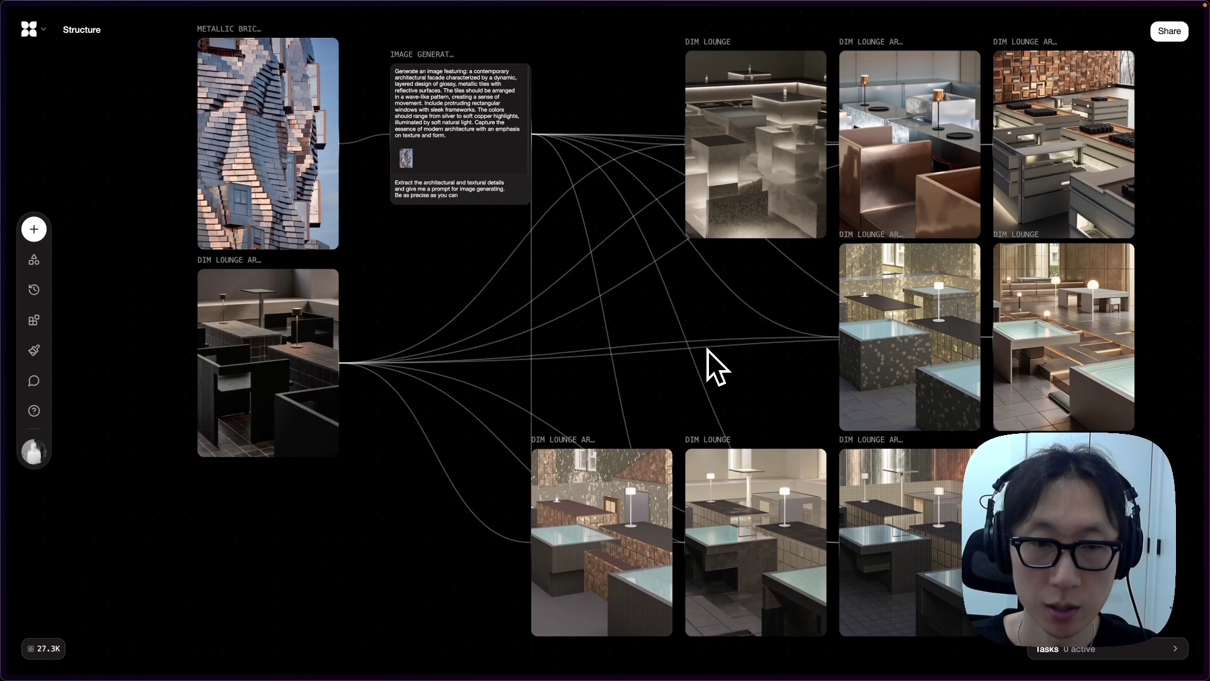